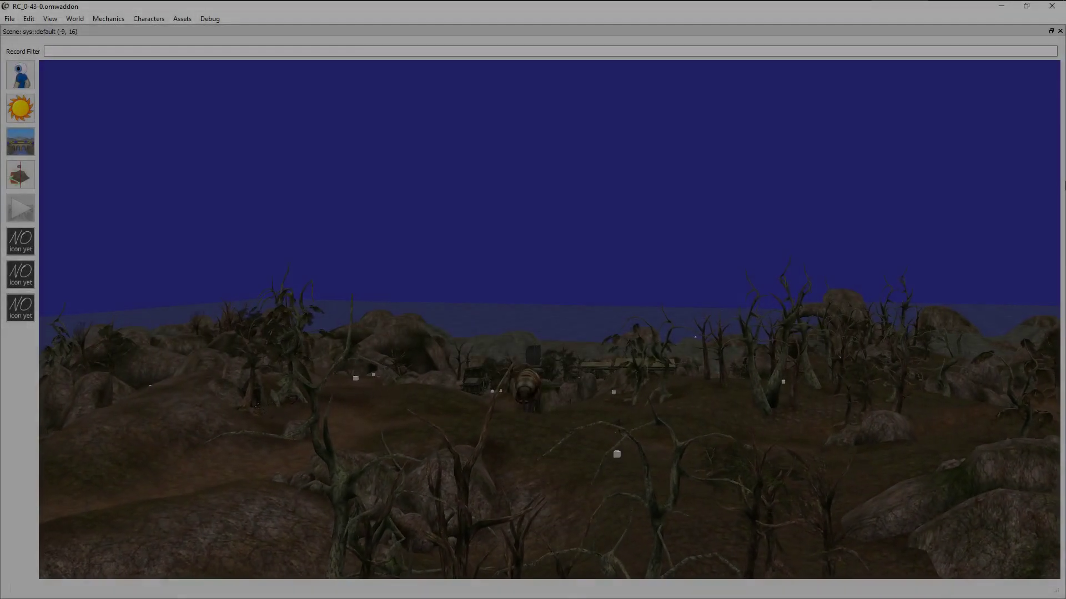
Fly the scene camera forward over the marsh, past the giant creature, toward the huts and ship.
key("w")
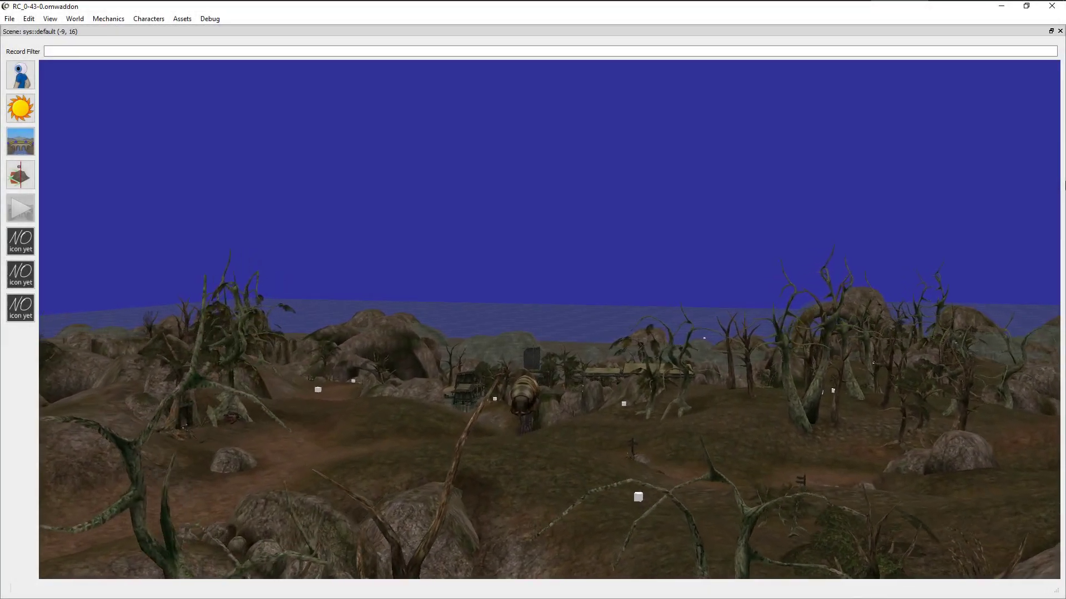
key("w")
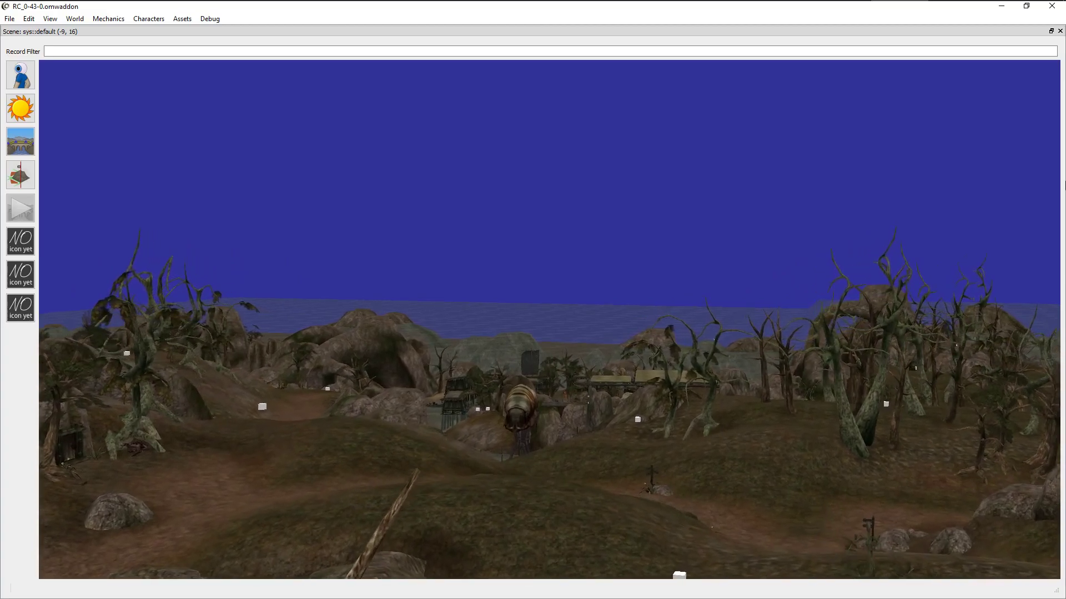
key("w")
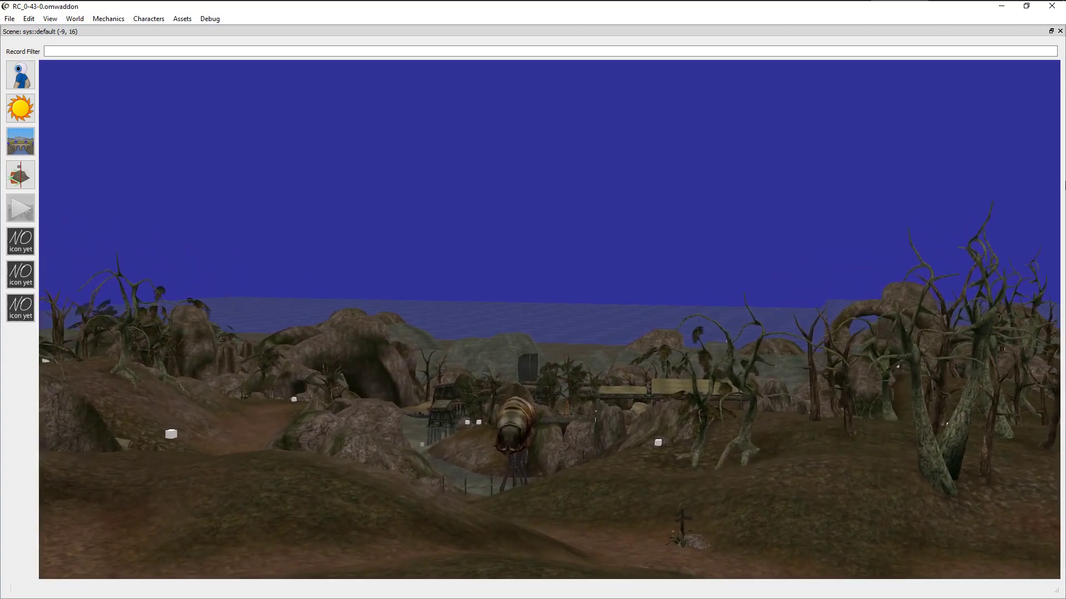
key("w")
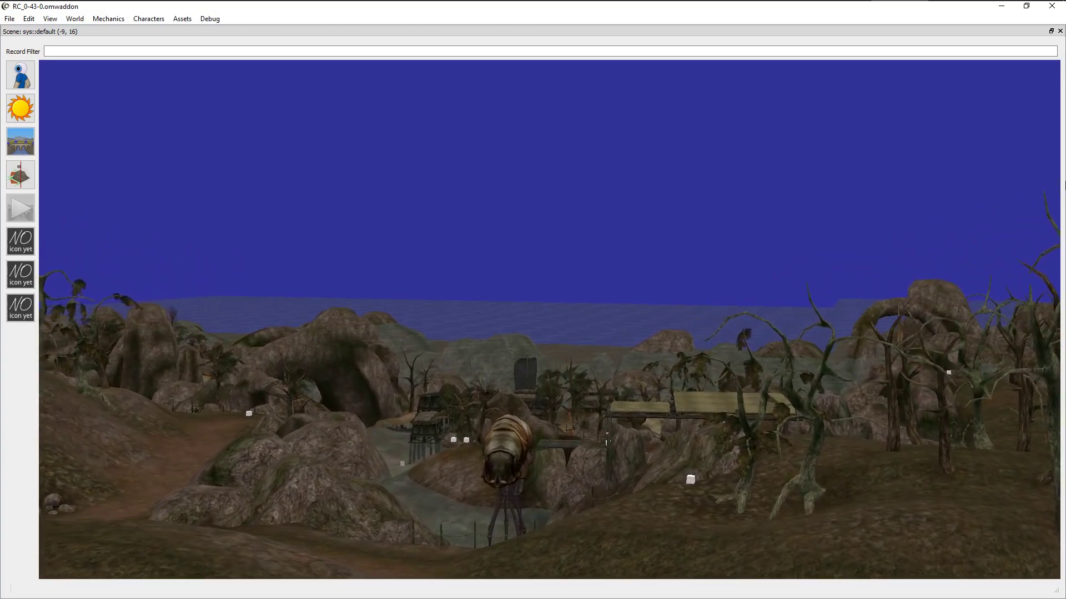
key("w")
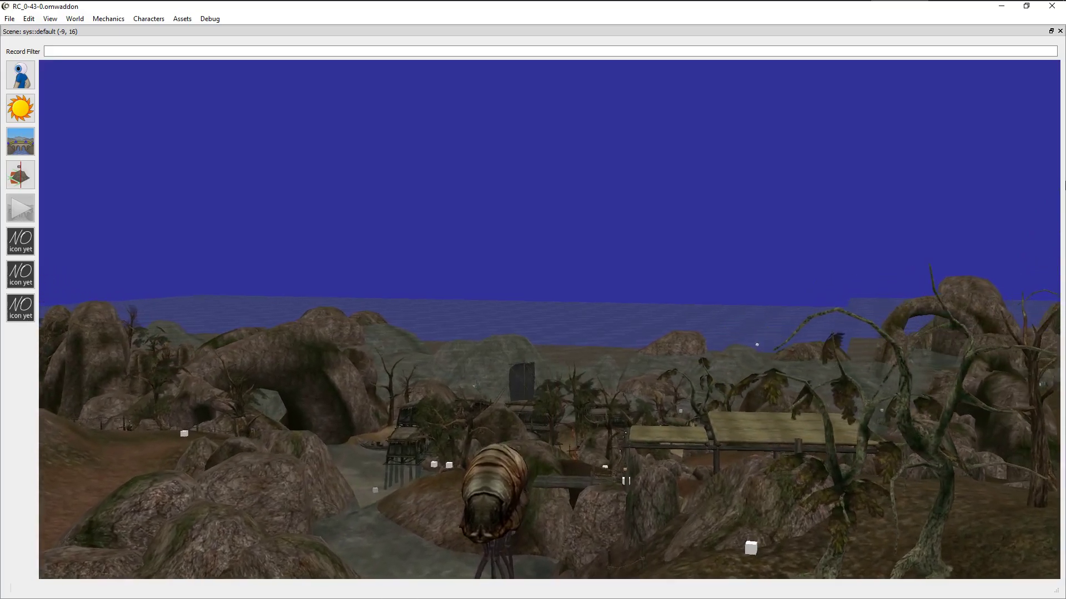
key("w")
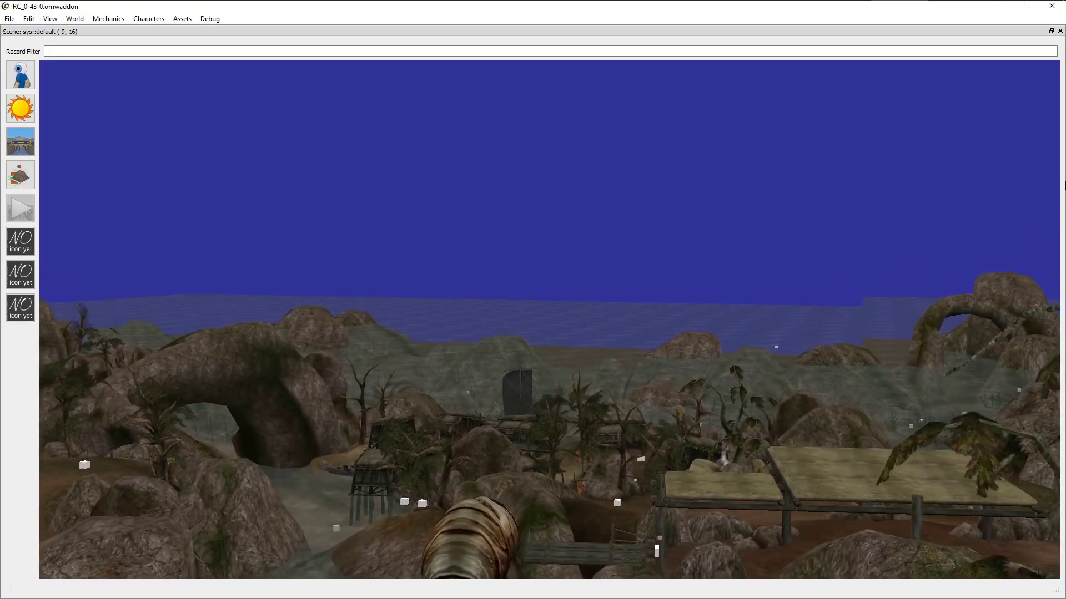
key("w")
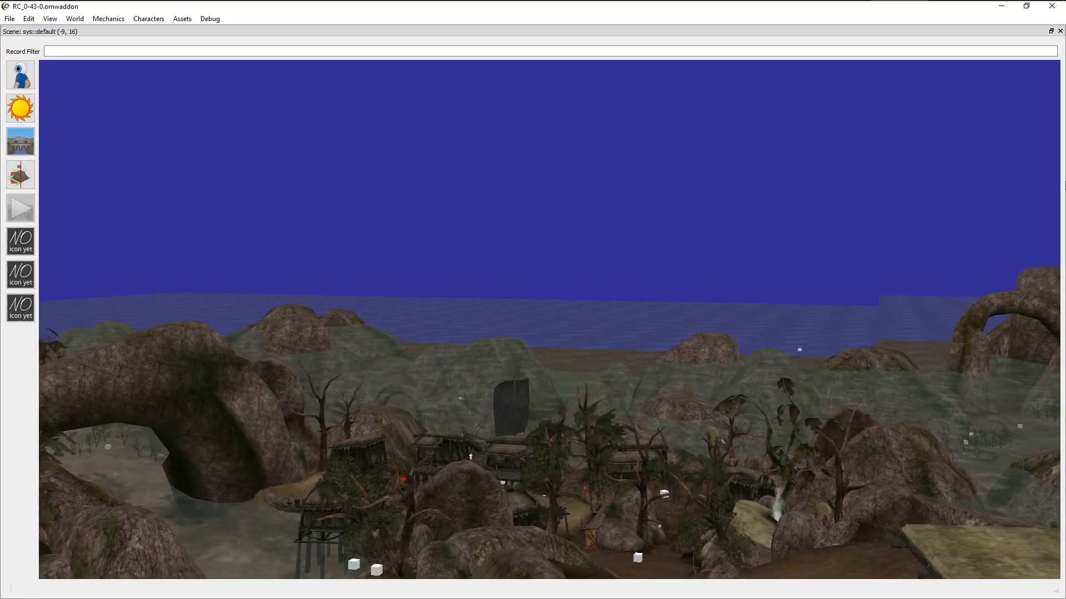
key("w")
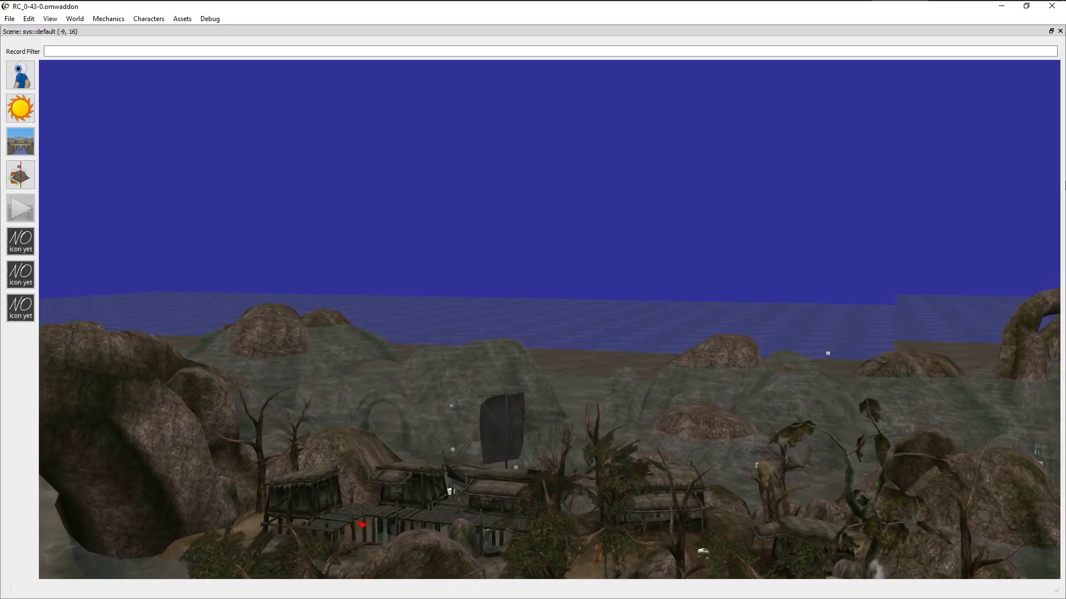
key("w")
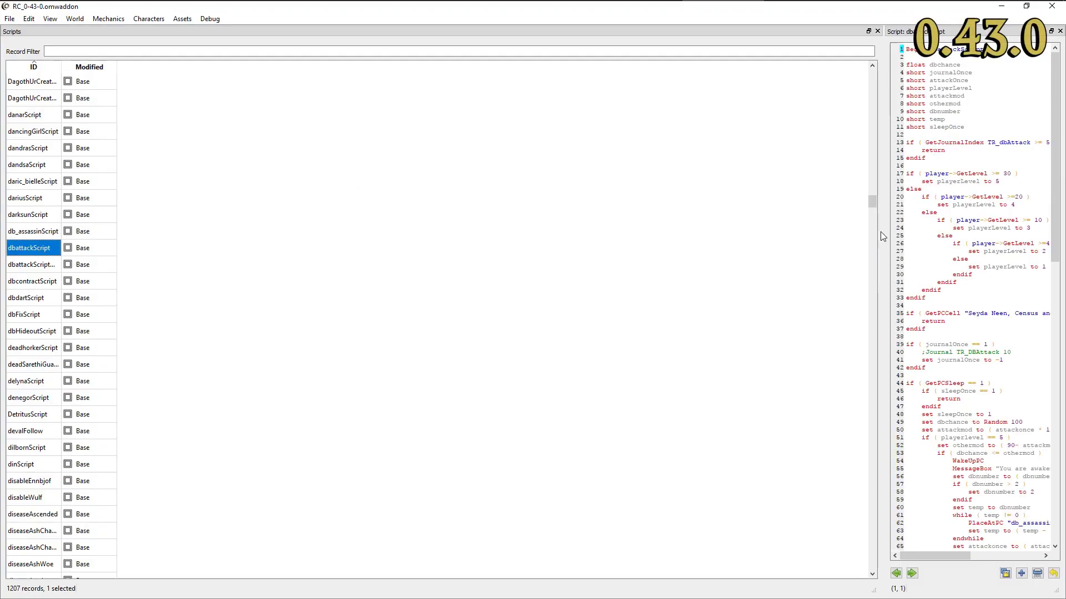
Select dbattackScript from line 44 to the end and comment those lines out.
left_click_drag(881, 237, 189, 211)
scroll(231, 152, "down", 10)
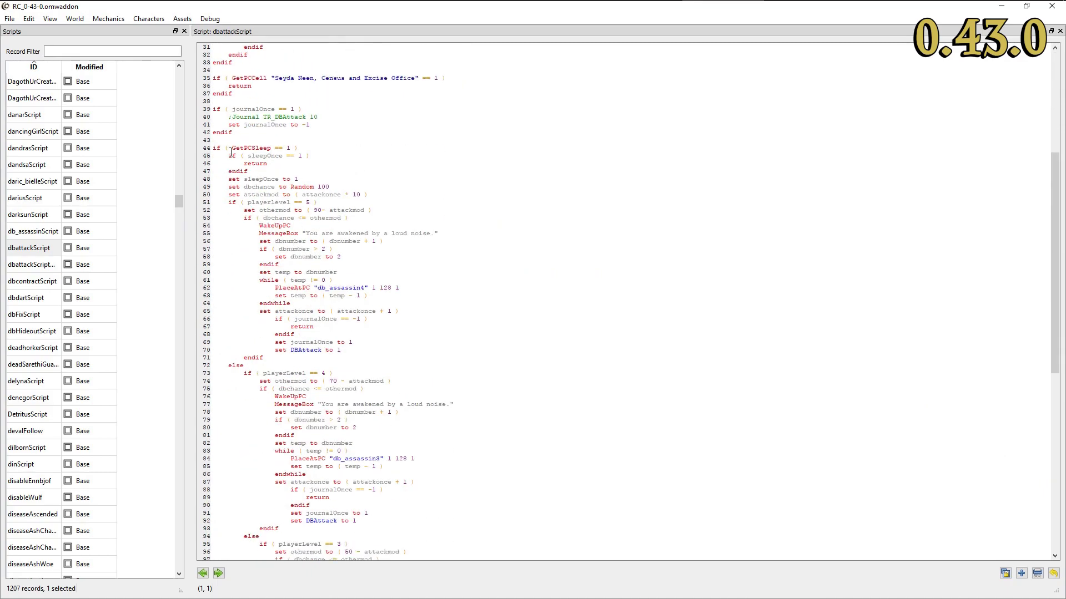
left_click_drag(217, 149, 431, 514)
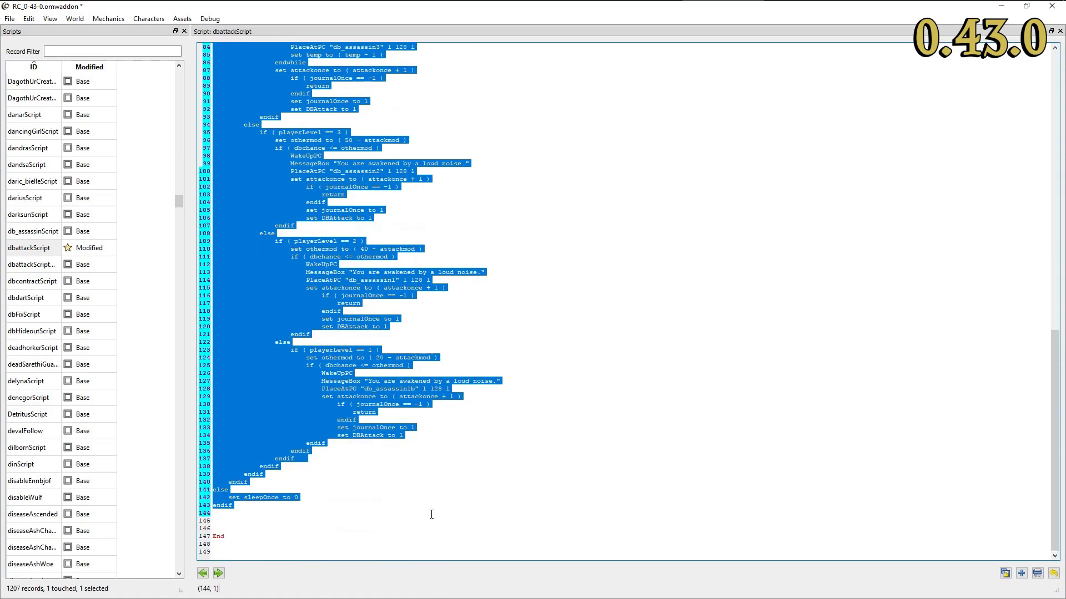
right_click(253, 340)
left_click(297, 413)
Uncomment the selection, then add and remove comment markers with Ctrl+/ and Ctrl+Shift+/.
right_click(253, 395)
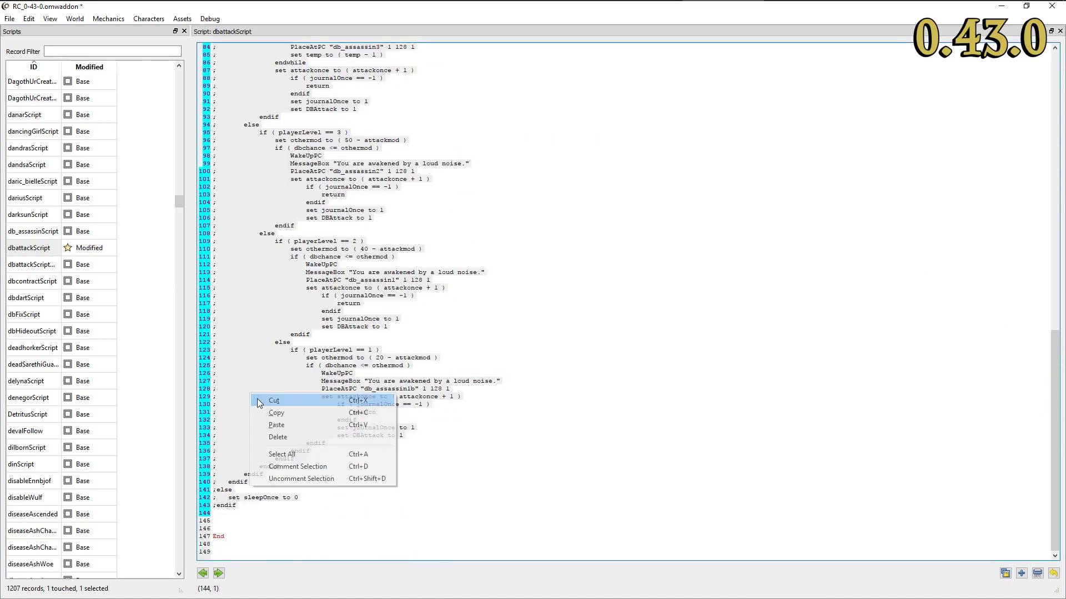
left_click(291, 481)
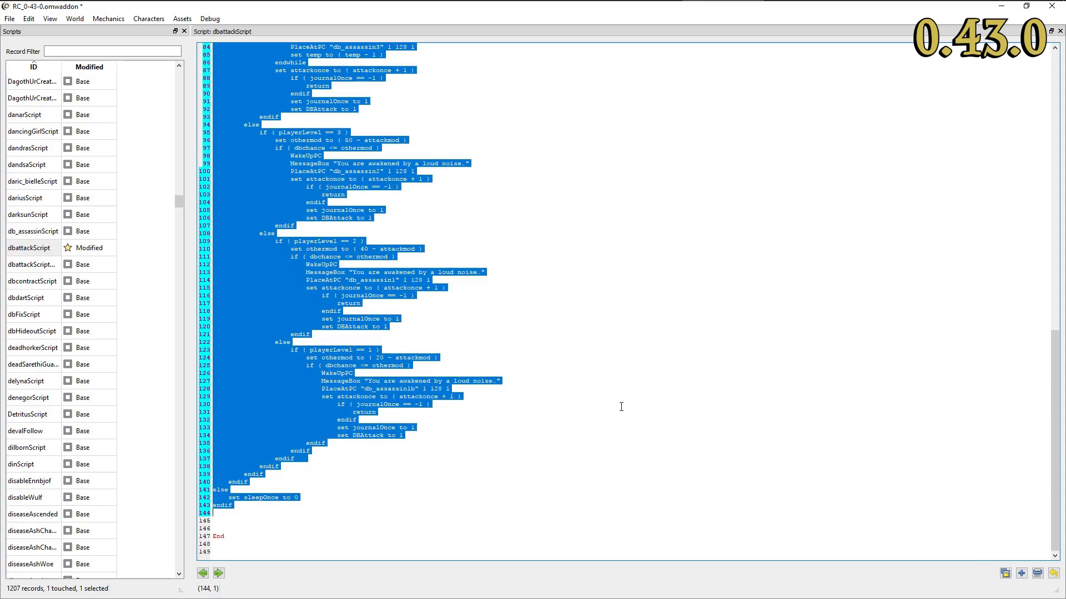
key("ctrl+slash")
key("ctrl+shift+slash")
left_click(621, 407)
Save the addon and bring up the User Settings.
key("ctrl+s")
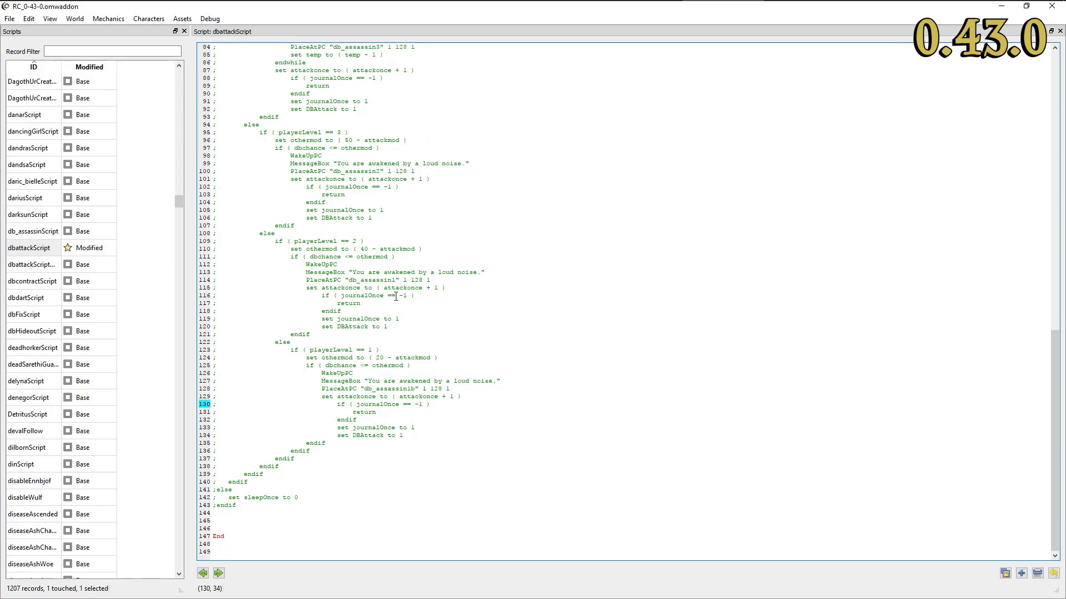
left_click(29, 19)
left_click(50, 58)
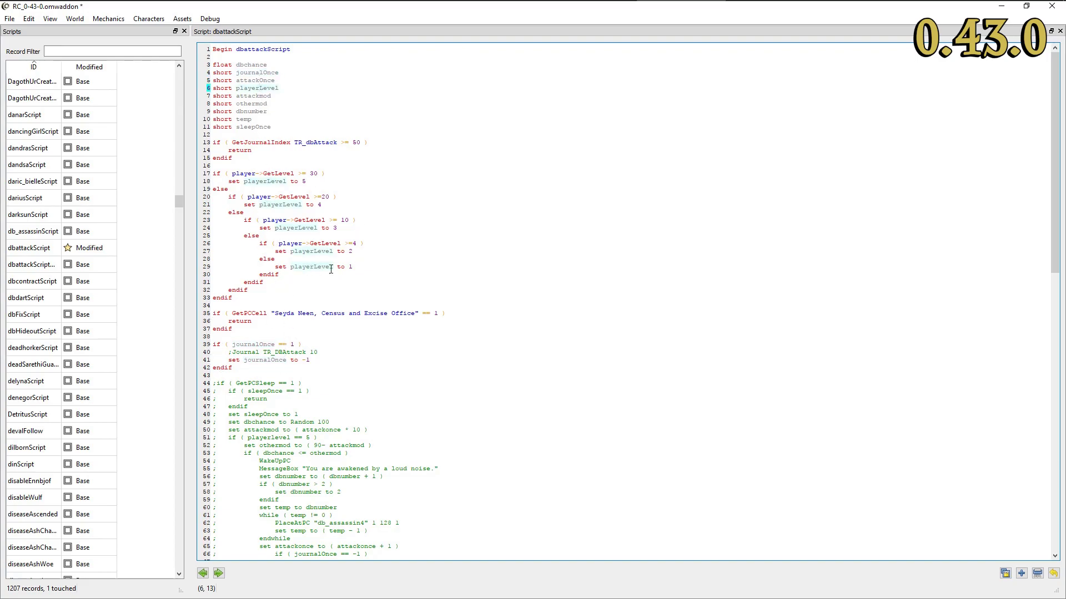
Place the cursor on the sleepOnce variable in the script's declarations.
left_click(257, 127)
Set the Scripts colour of highlighted occurrences to yellow and close User Settings.
left_click(29, 18)
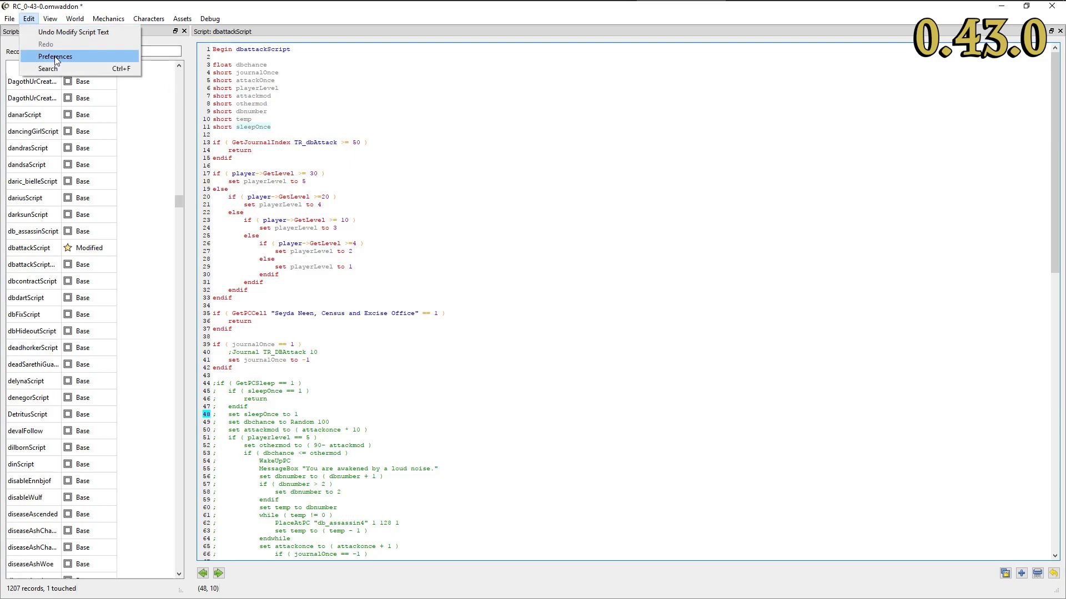
left_click(63, 55)
left_click(263, 173)
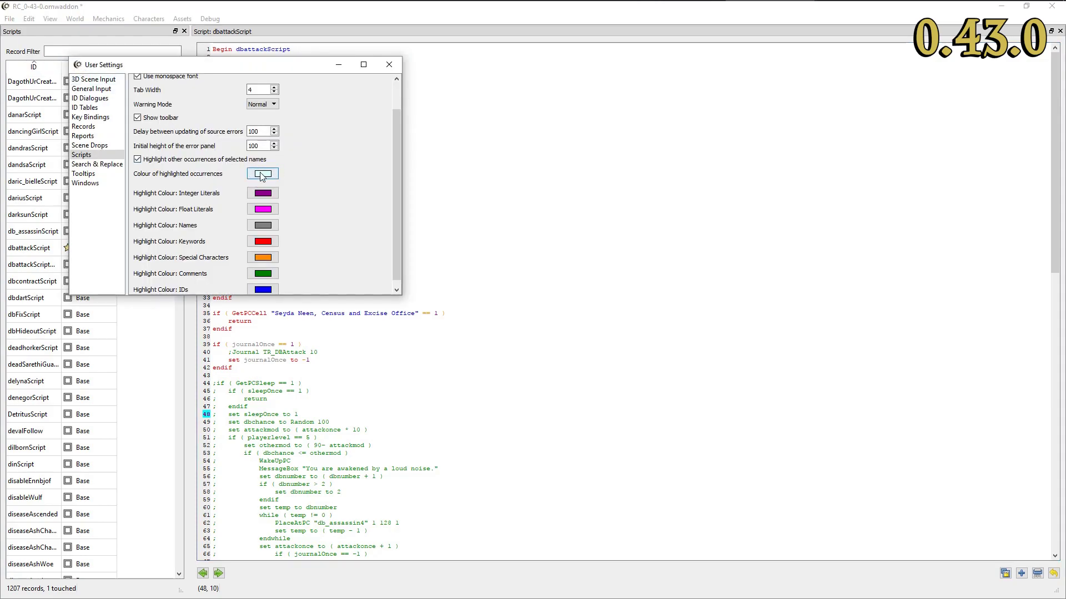
left_click(359, 210)
left_click(387, 145)
left_click(388, 65)
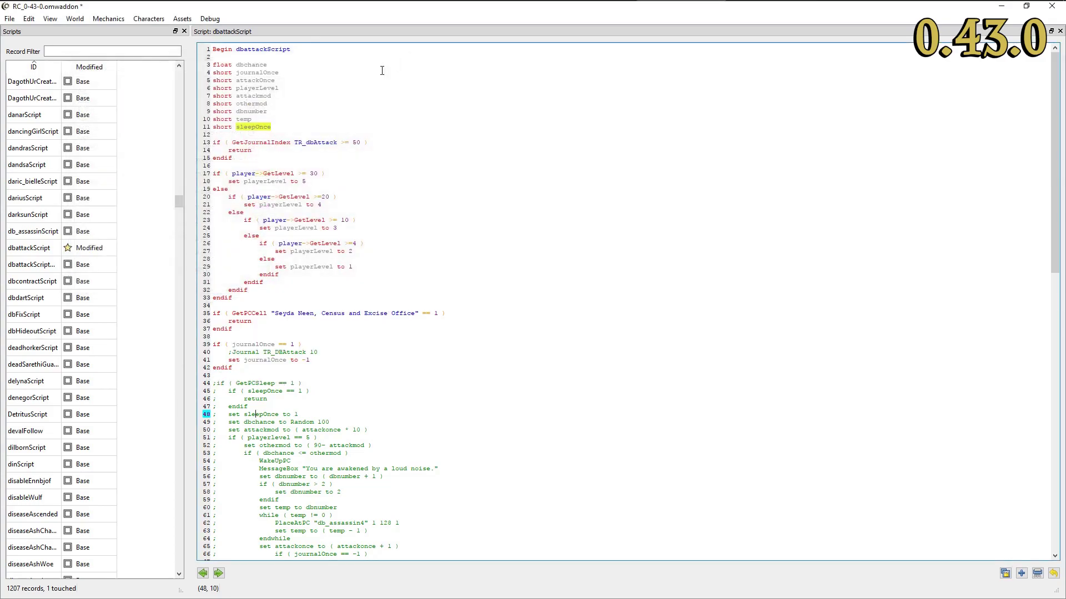
Reopen the Scripts settings page and close it again.
left_click(31, 20)
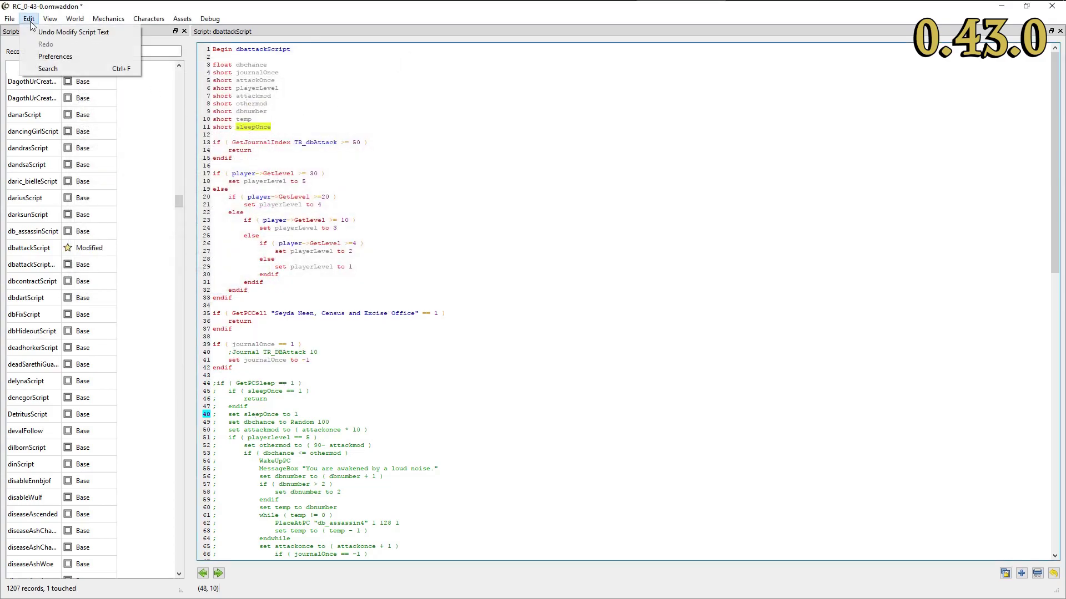
left_click(64, 55)
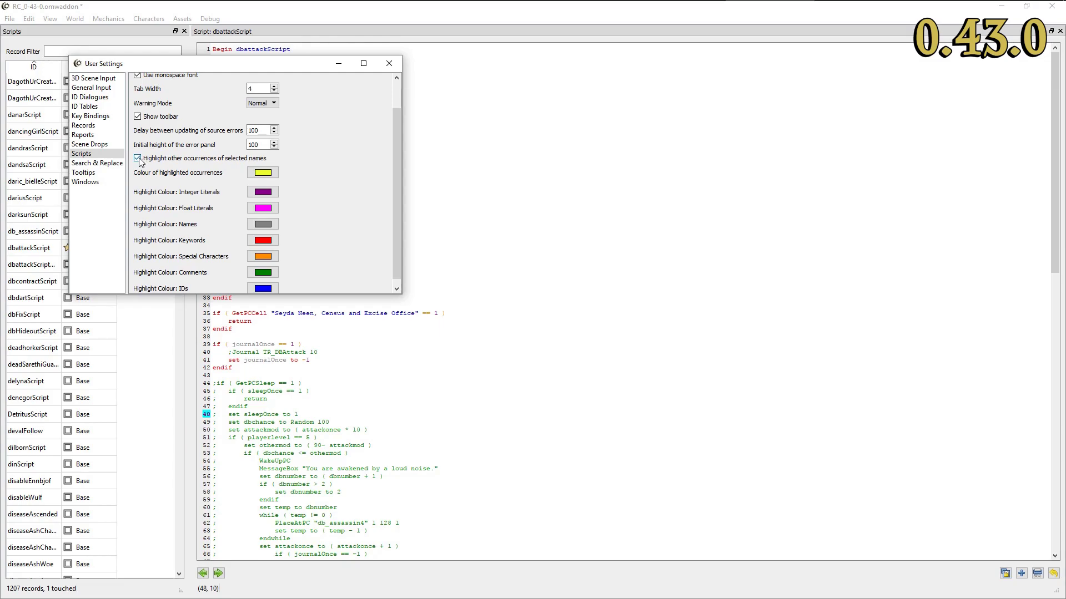
left_click(388, 63)
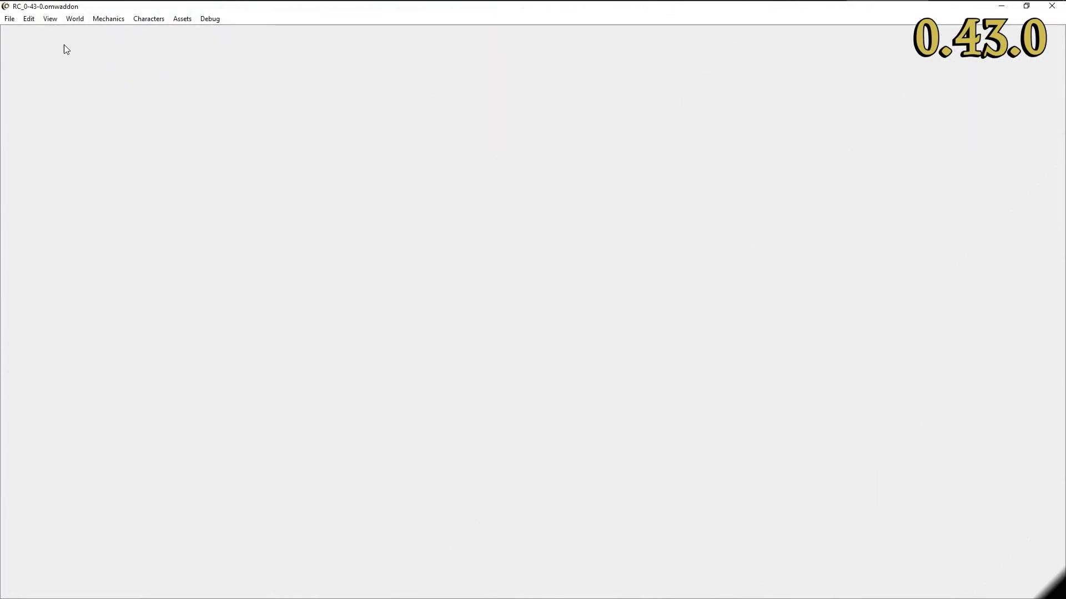
Set the Scripts highlighted-occurrences colour to lime green in User Settings.
left_click(29, 19)
left_click(56, 57)
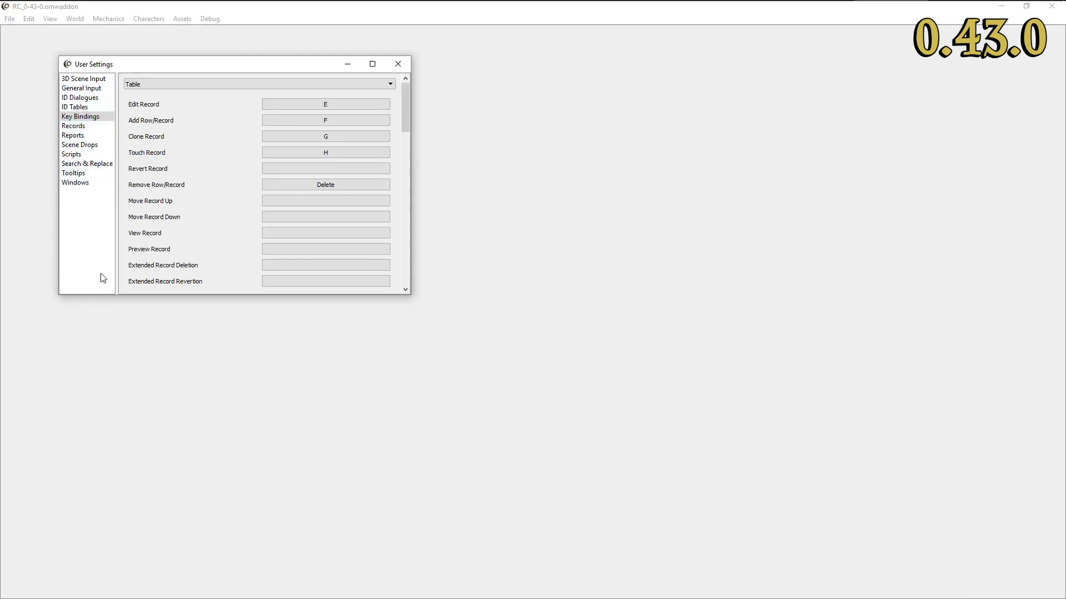
scroll(347, 85, "up", 1)
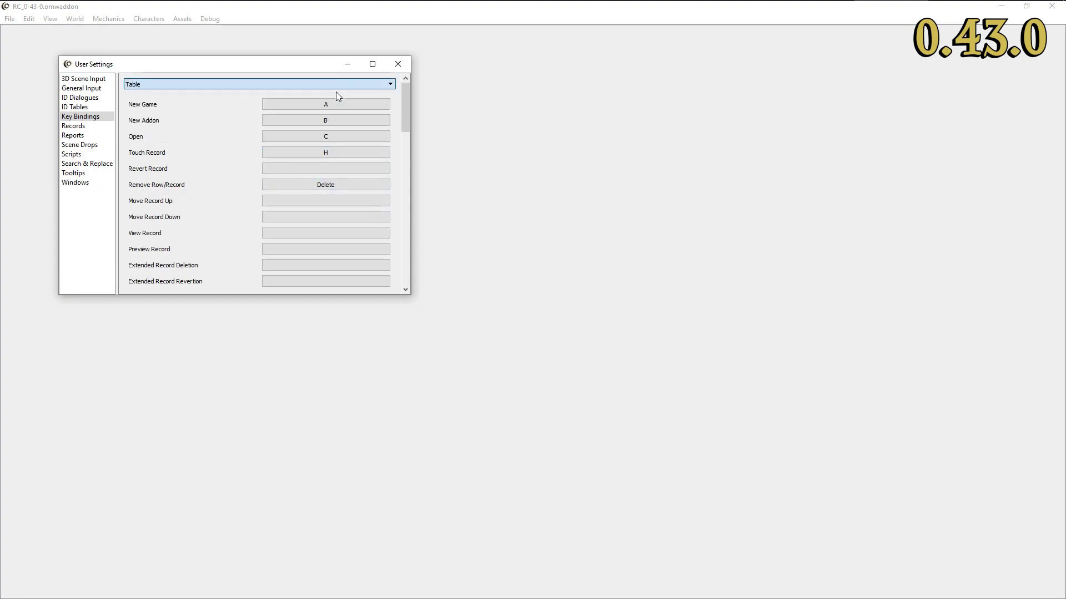
left_click(71, 154)
left_click(252, 206)
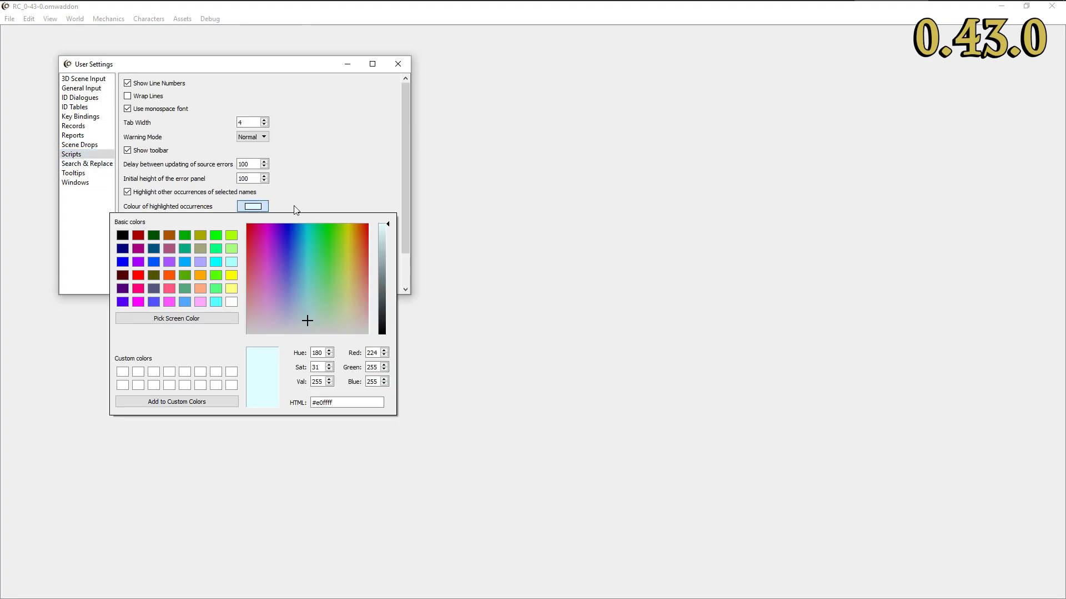
left_click(341, 248)
left_click(305, 202)
Make integer literals teal, change the float literals colour, then reset the settings to defaults.
left_click(253, 226)
left_click(300, 247)
left_click(305, 214)
left_click(253, 242)
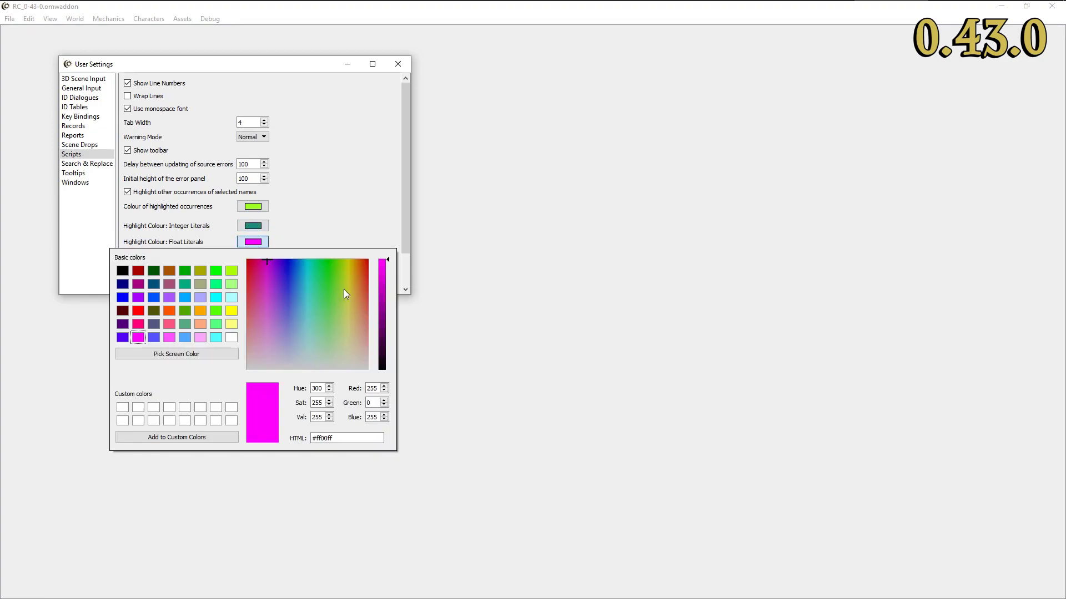
left_click(344, 289)
left_click(314, 238)
right_click(298, 222)
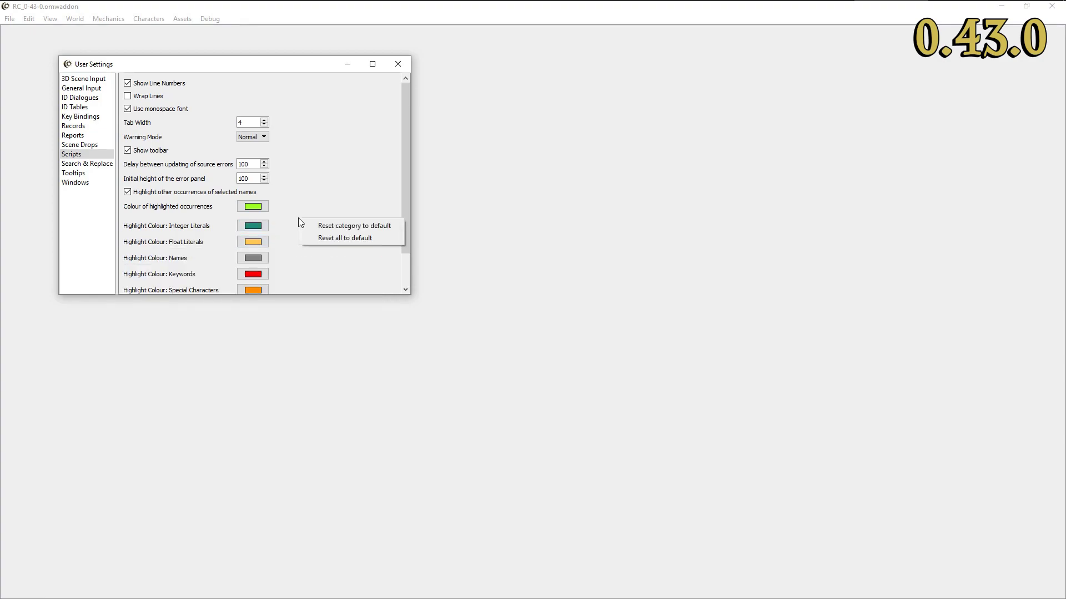
left_click(326, 238)
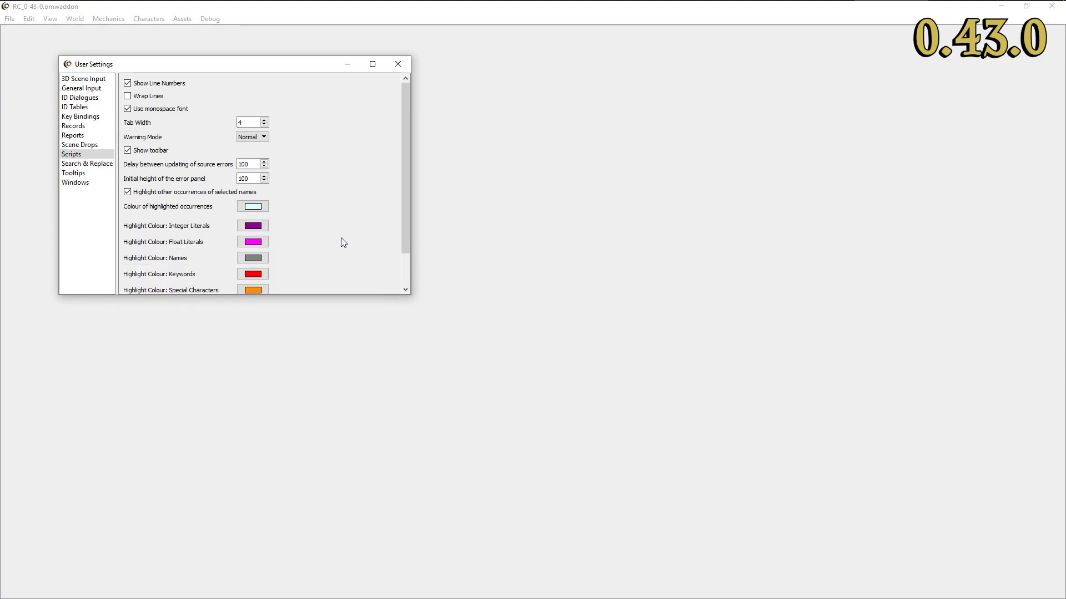
Edit the New Game and New Addon bindings, reset Table bindings to default, and show Document bindings.
left_click(81, 117)
left_click(282, 106)
left_click(319, 119)
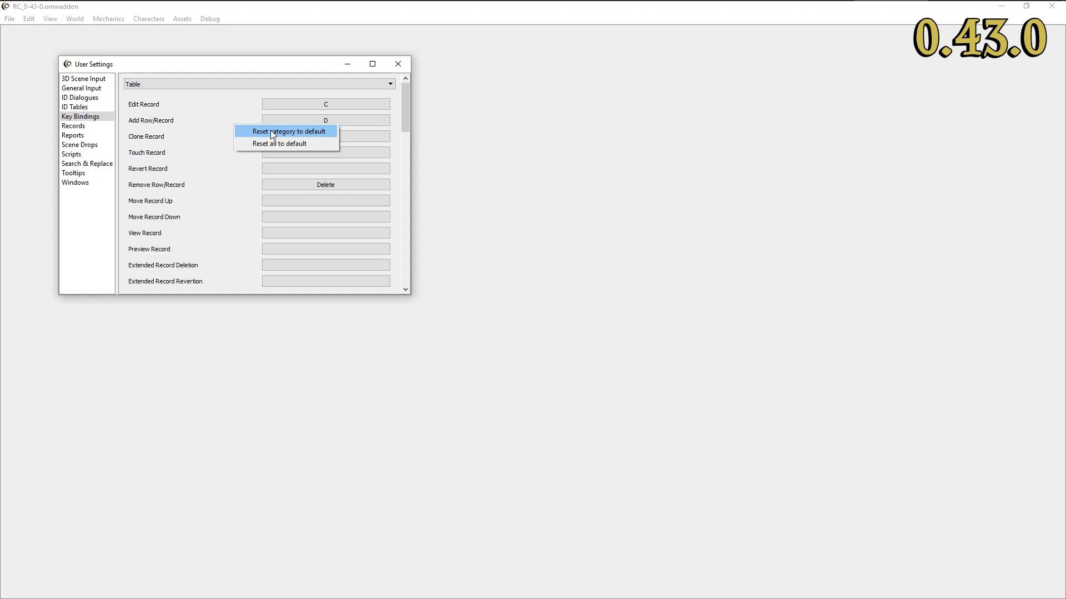
left_click(272, 131)
left_click(324, 85)
left_click(323, 95)
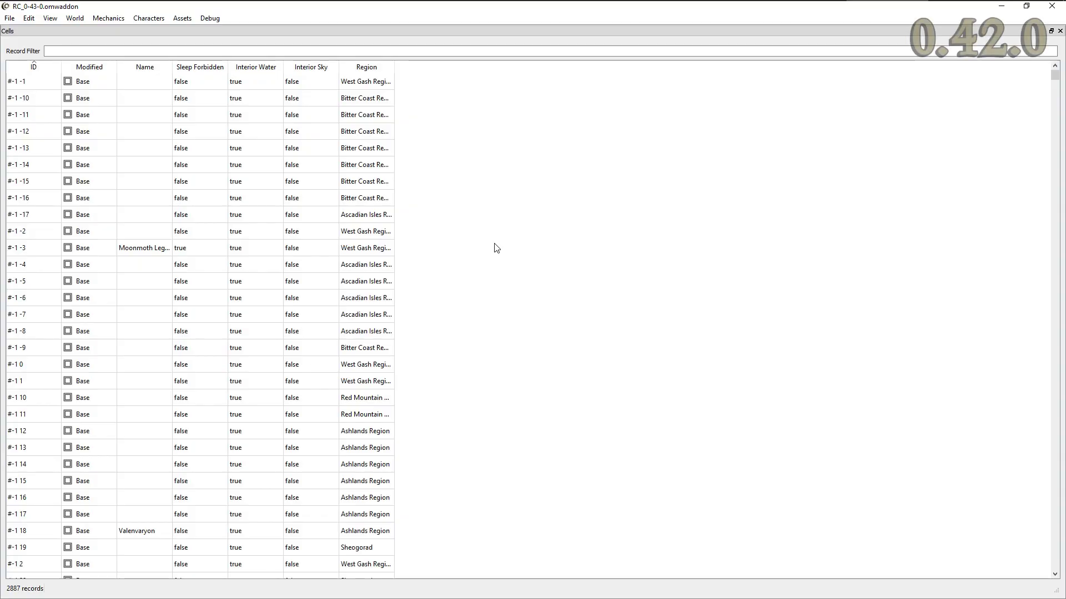
Open cell #-1 -3 (Moonmoth Legion Fort) and enter 42 as its Map Color.
double_click(56, 249)
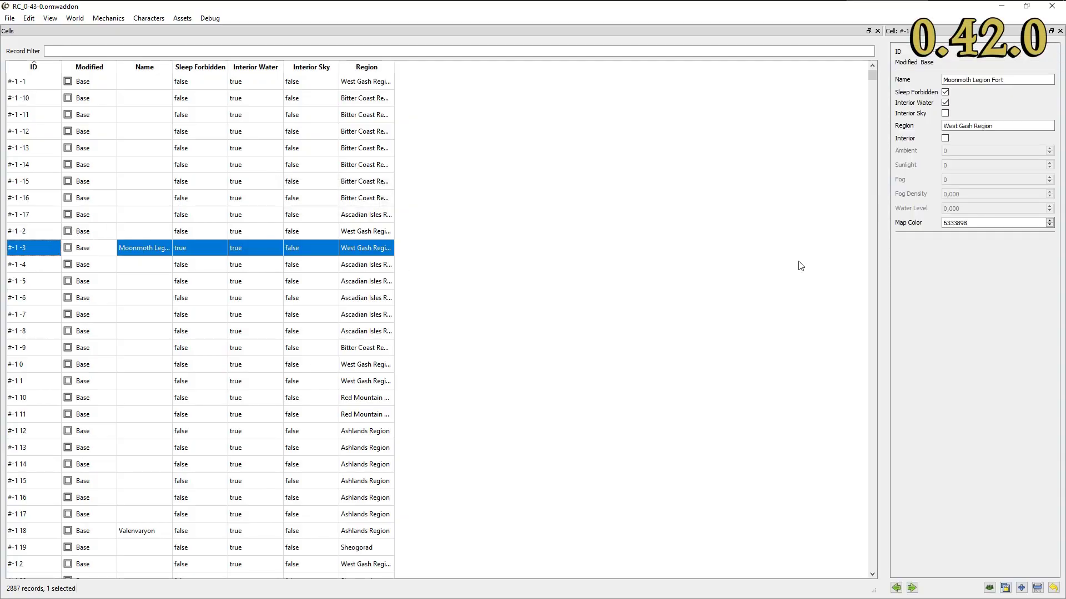
double_click(964, 223)
type("42")
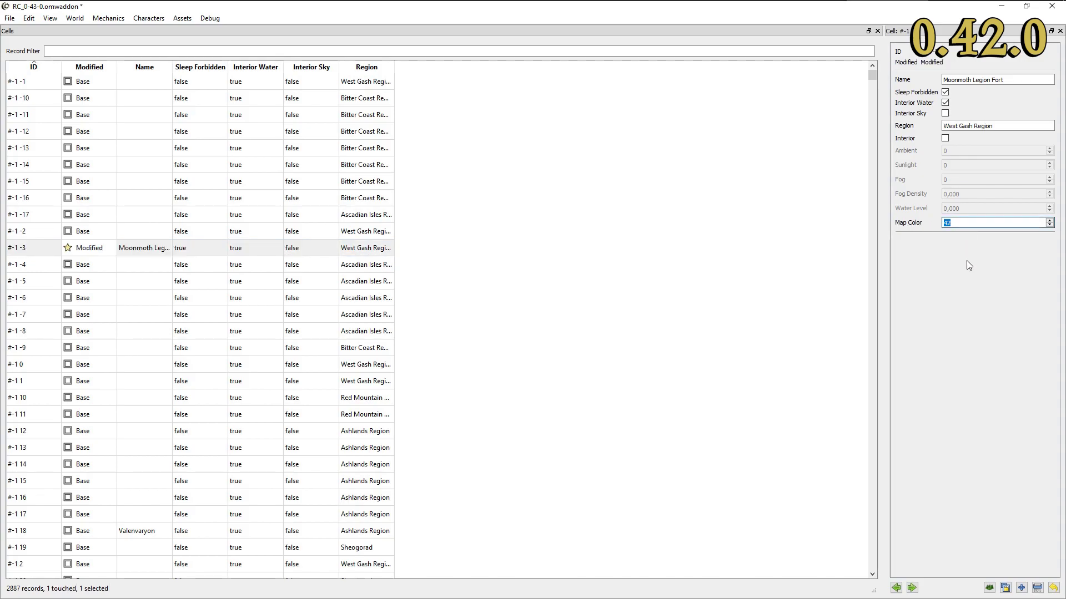
key("Return")
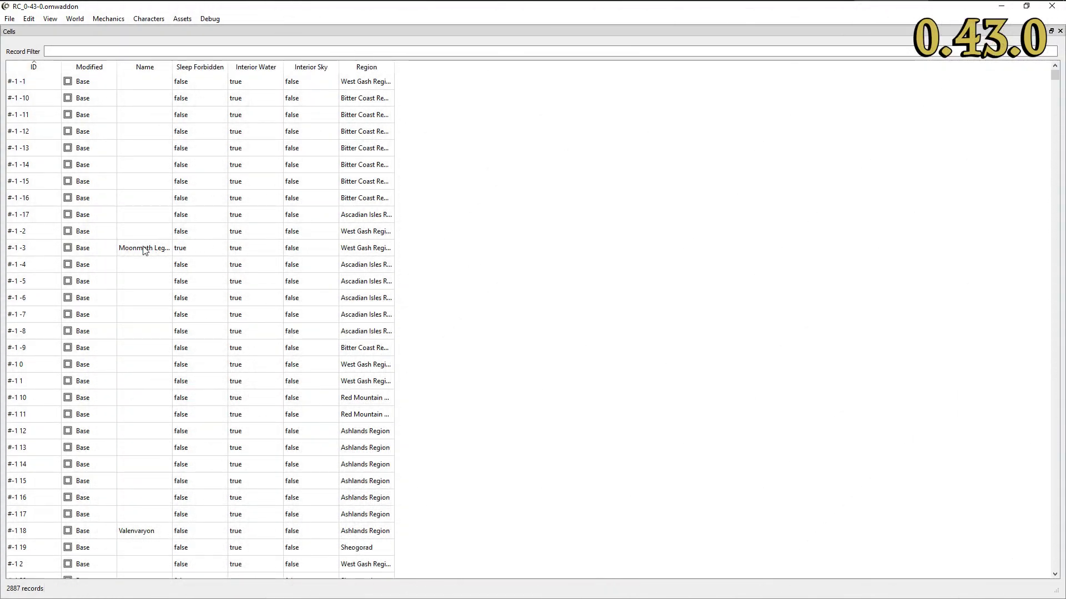
Give Moonmoth Legion Fort a light blue map colour via the colour picker, ending its hex code with 0F.
double_click(143, 250)
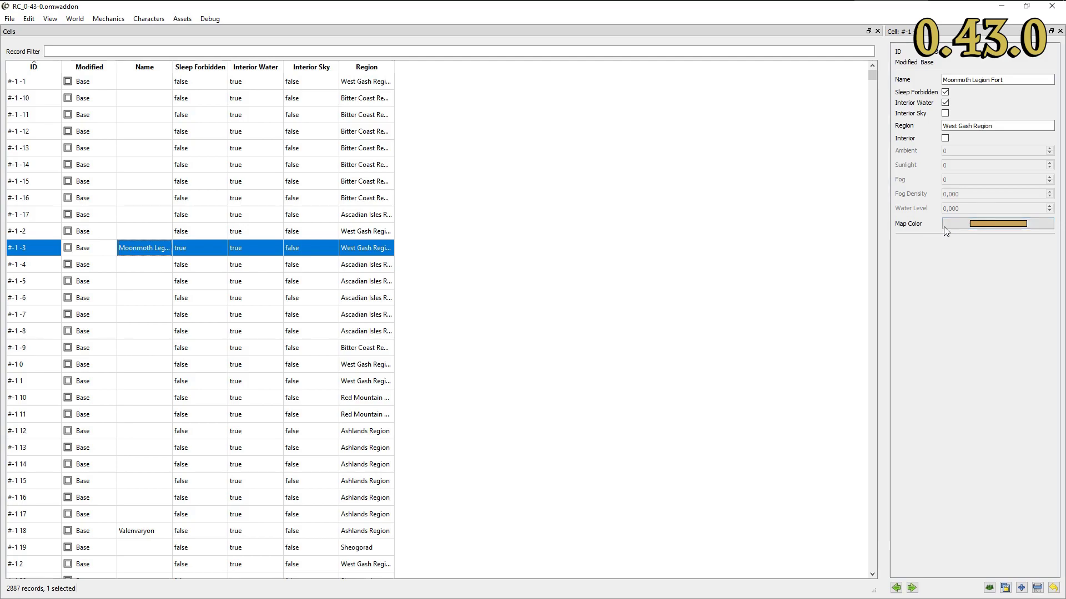
left_click(971, 225)
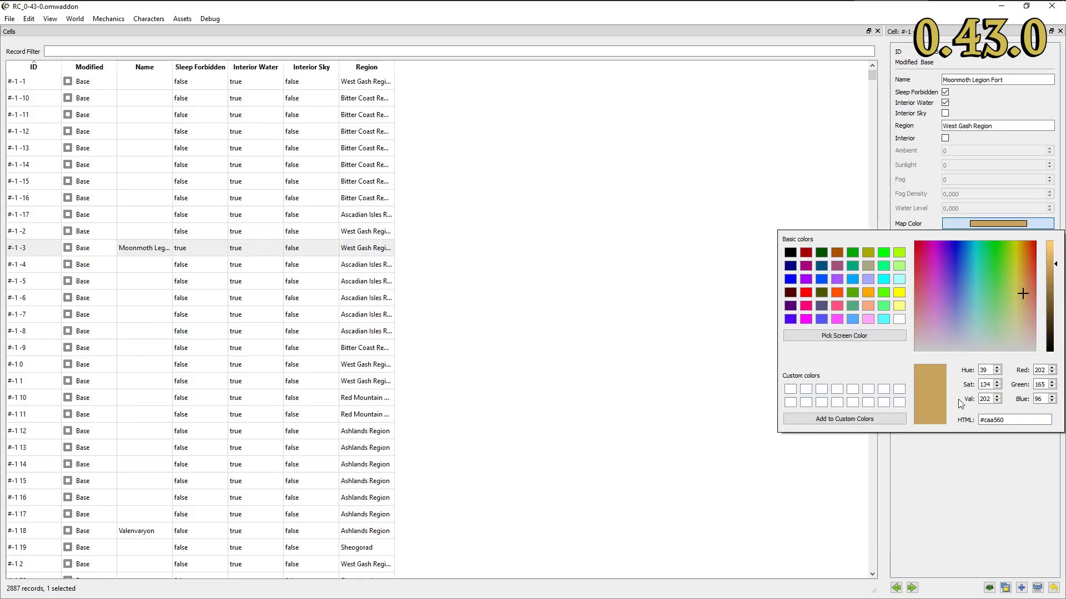
left_click(1010, 329)
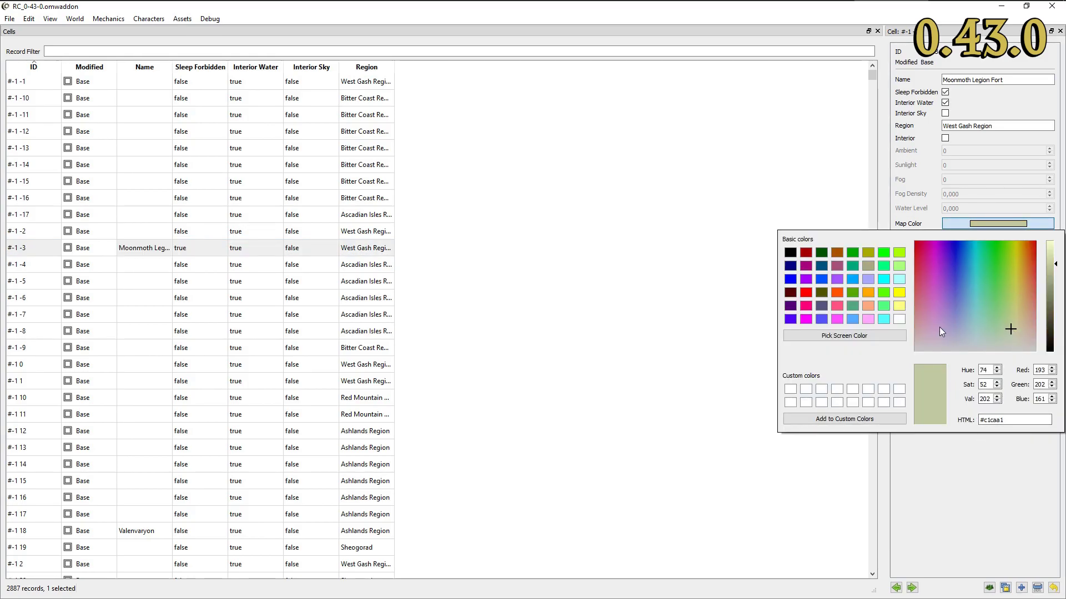
left_click(987, 292)
left_click(1010, 419)
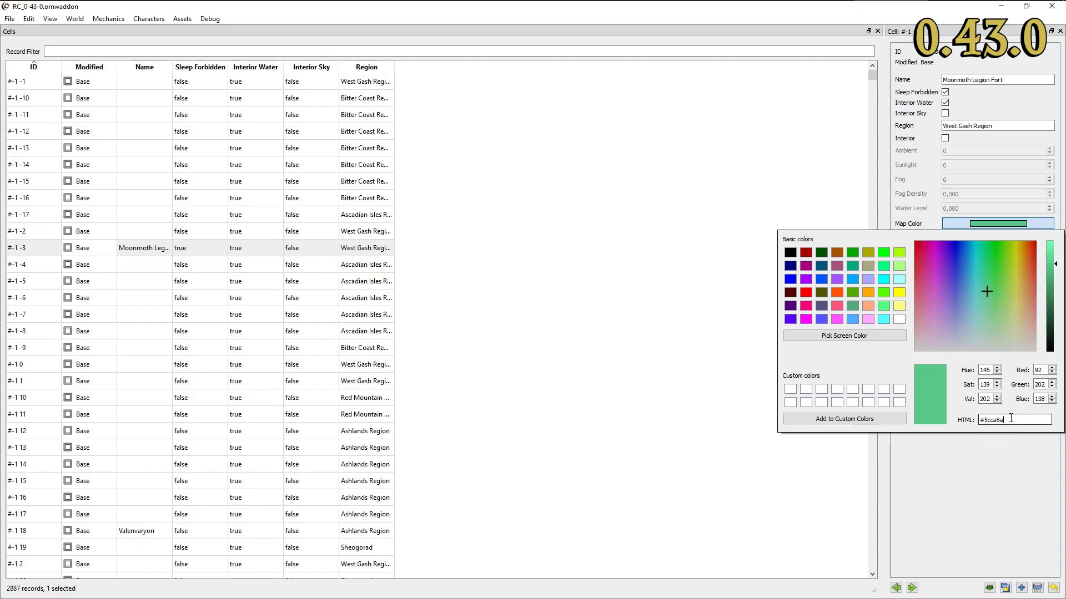
type("0")
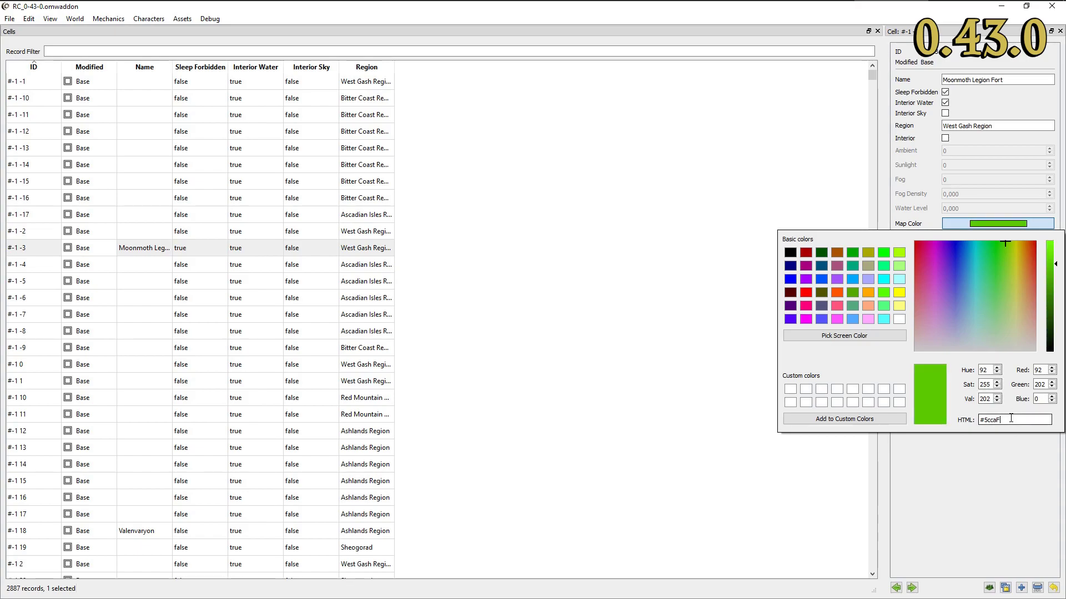
type("F")
key("Return")
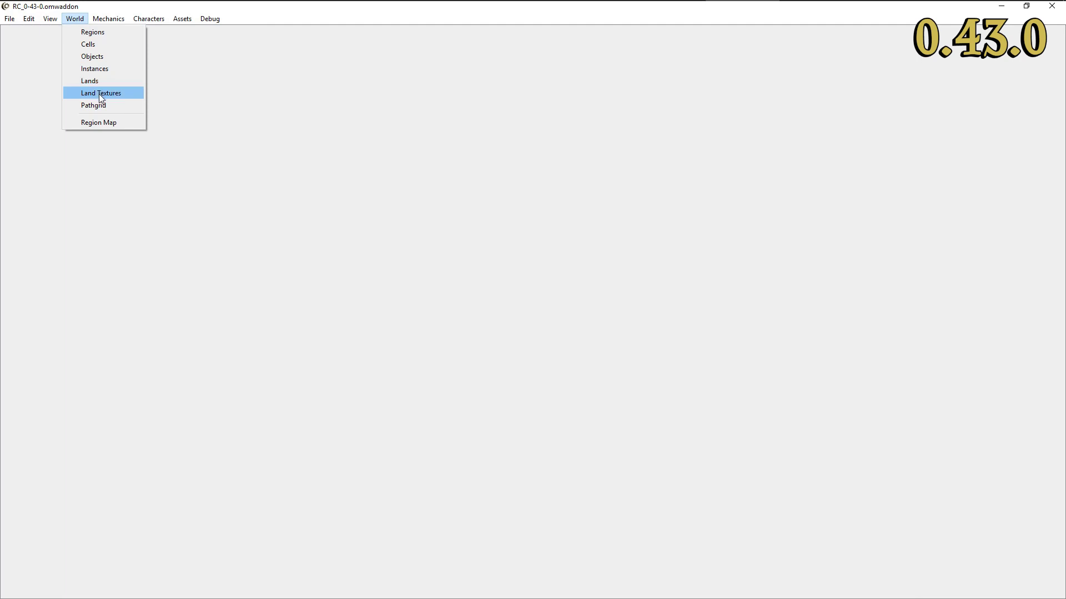
Open the Lands and LandTextures tables side by side, widening LandTextures.
left_click(90, 81)
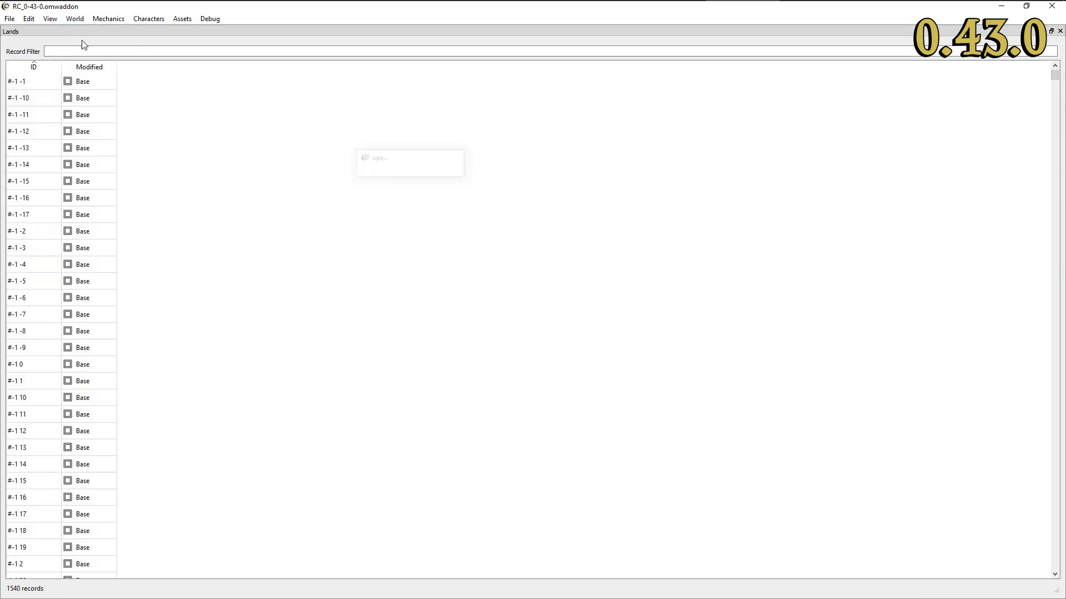
left_click(75, 18)
left_click(104, 93)
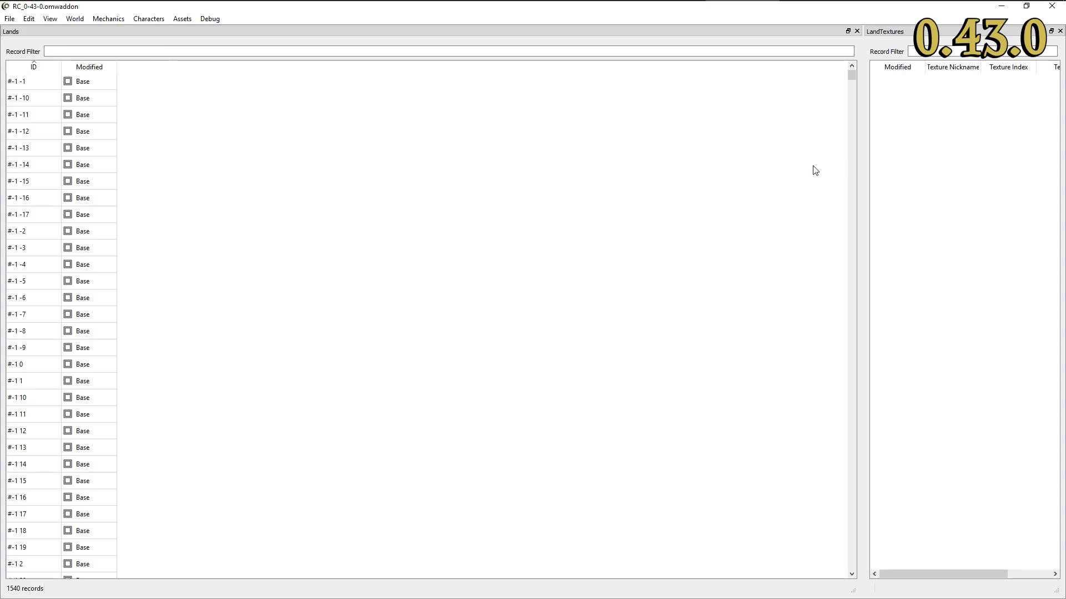
left_click_drag(863, 168, 228, 167)
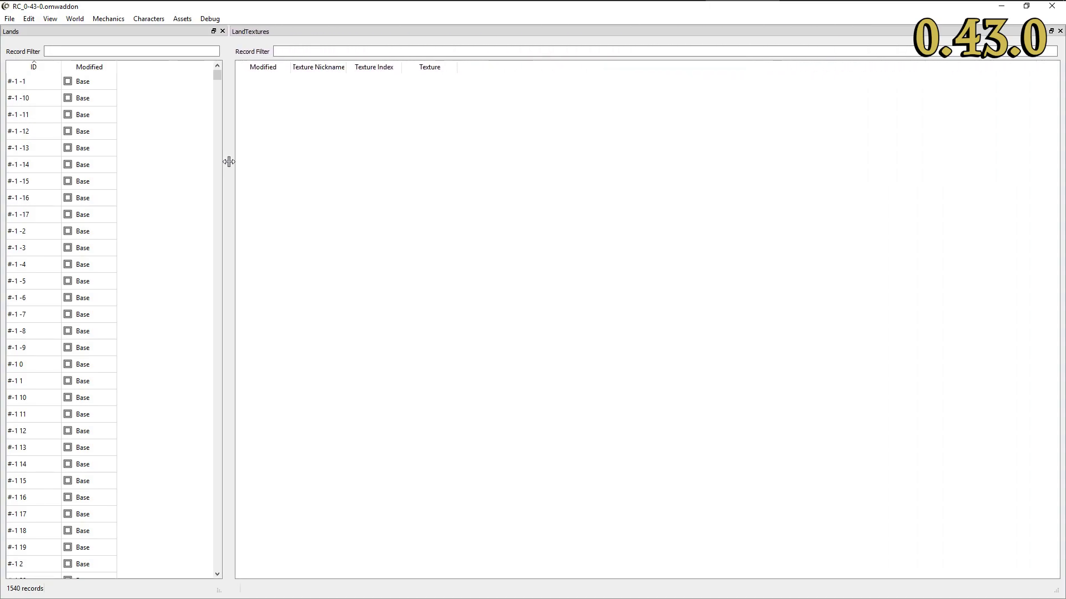
Touch land records #-1 -1 and #-1 -10 to add their land textures.
left_click(38, 86)
right_click(37, 85)
left_click(72, 113)
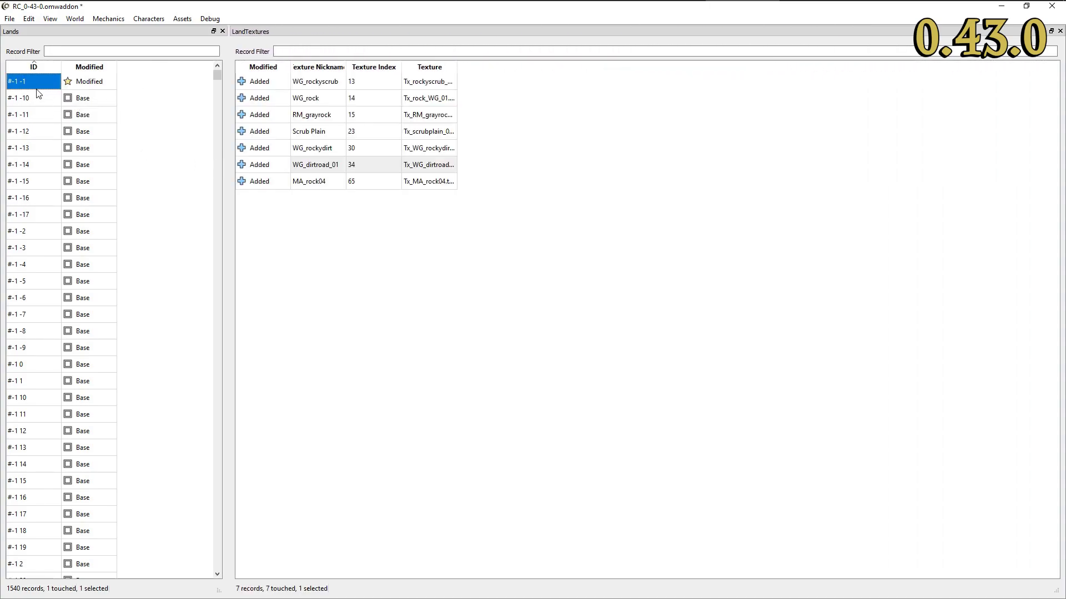
right_click(34, 101)
left_click(72, 133)
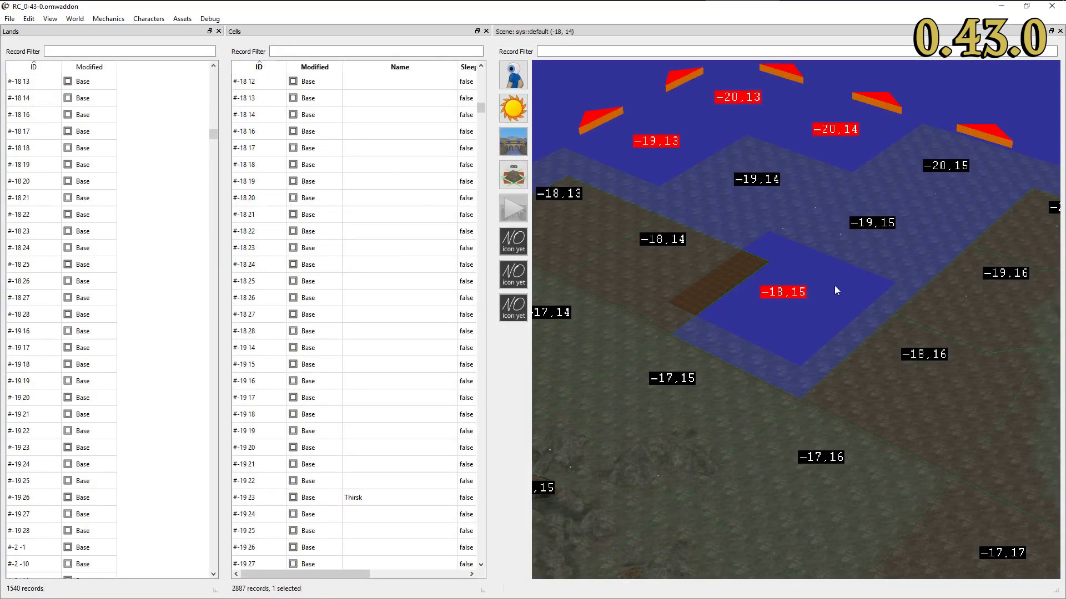
Clone cell #-18 14 into a new exterior cell at X -18, Y 15.
right_click(252, 114)
left_click(284, 132)
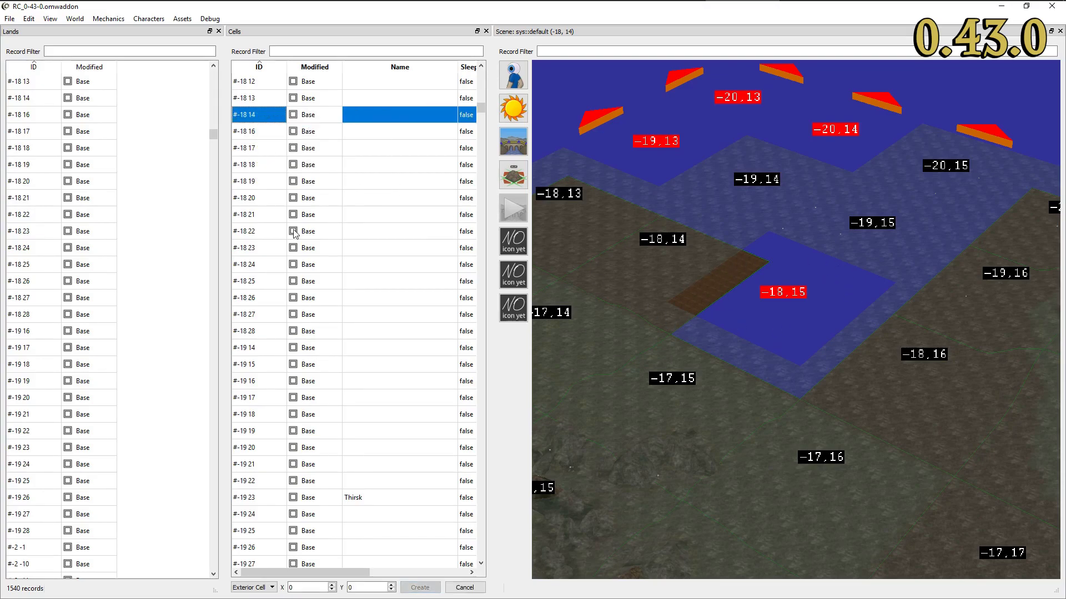
double_click(306, 586)
type("-18")
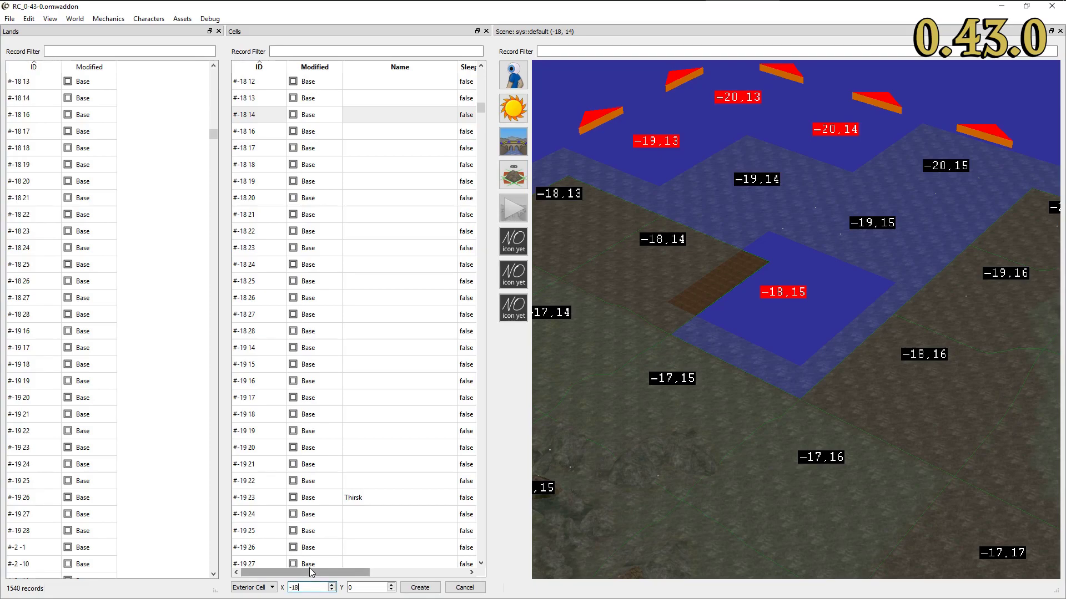
type("15")
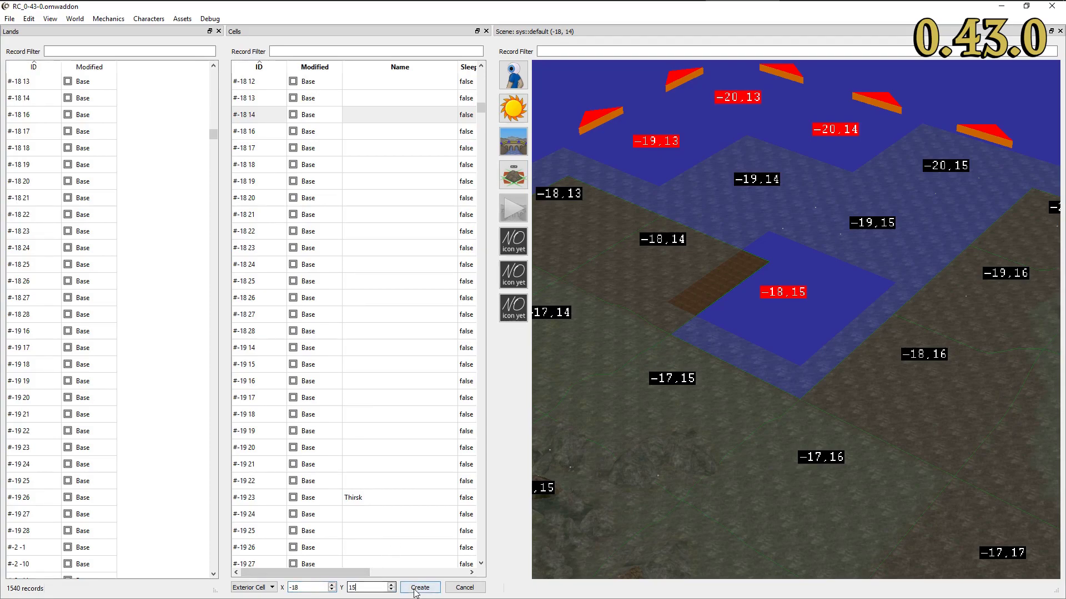
left_click(415, 590)
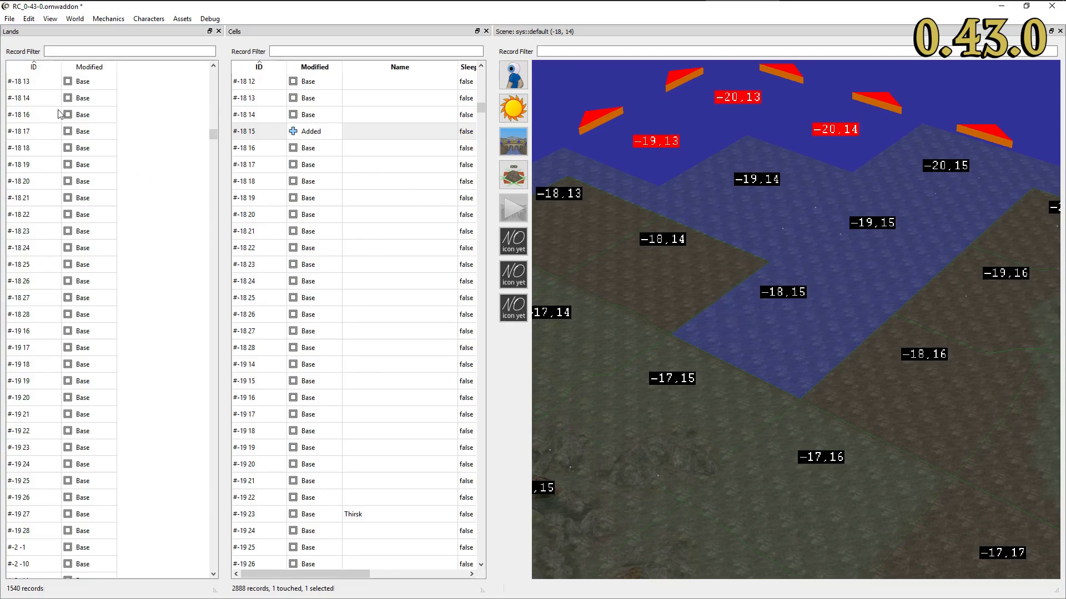
right_click(35, 99)
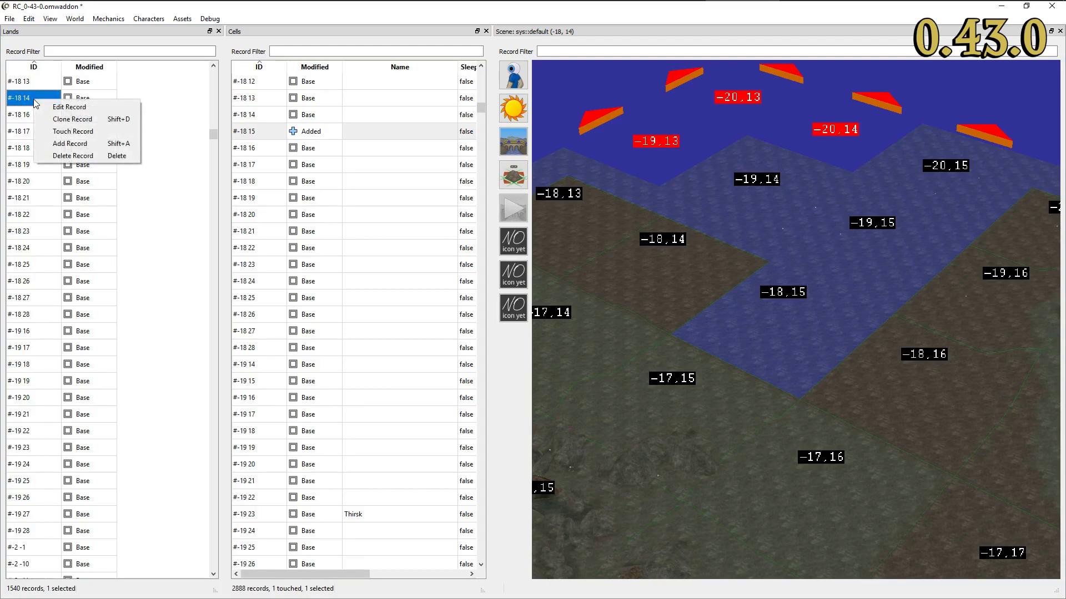
left_click(67, 120)
left_click(89, 584)
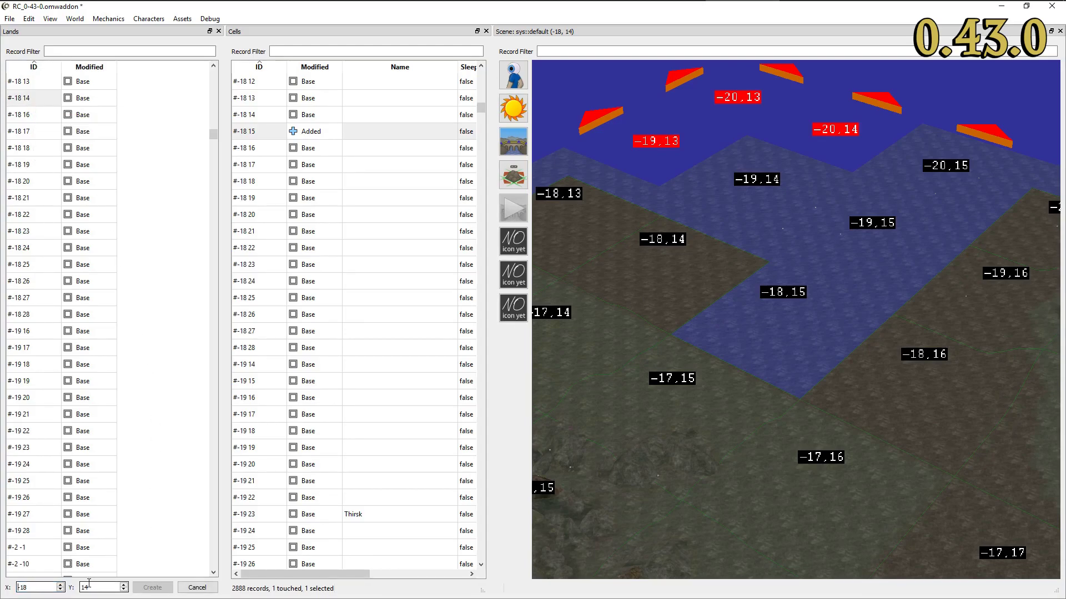
key("BackSpace")
type("5")
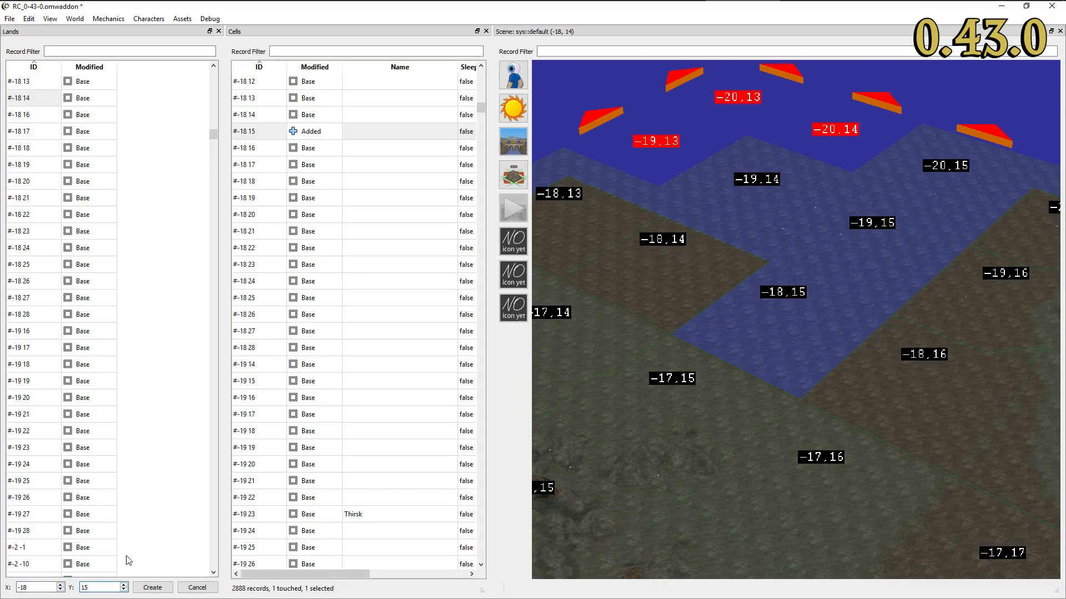
left_click(152, 587)
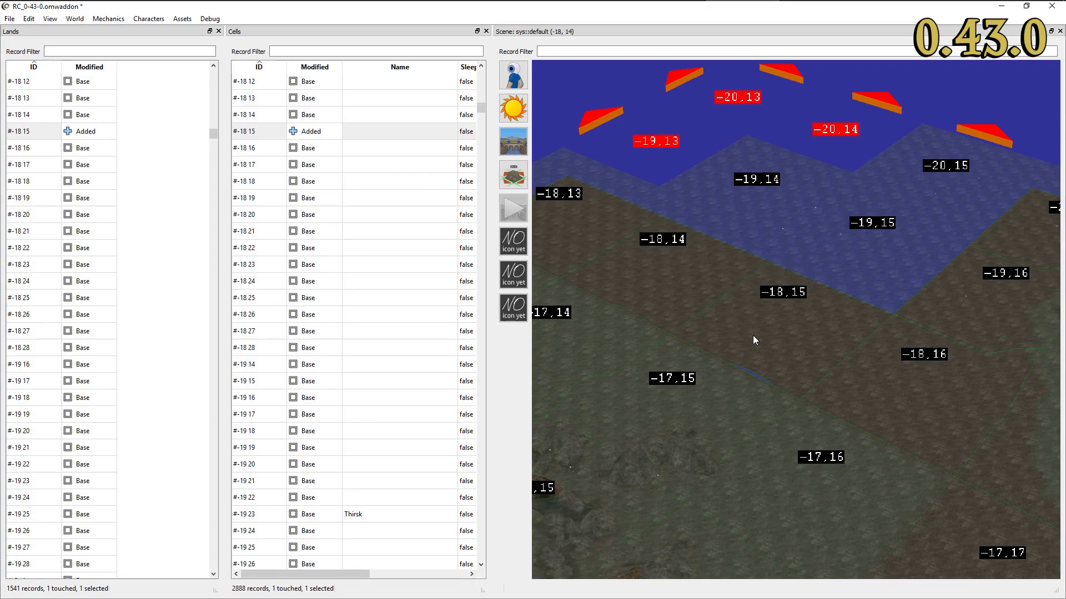
right_click(31, 134)
left_click(68, 204)
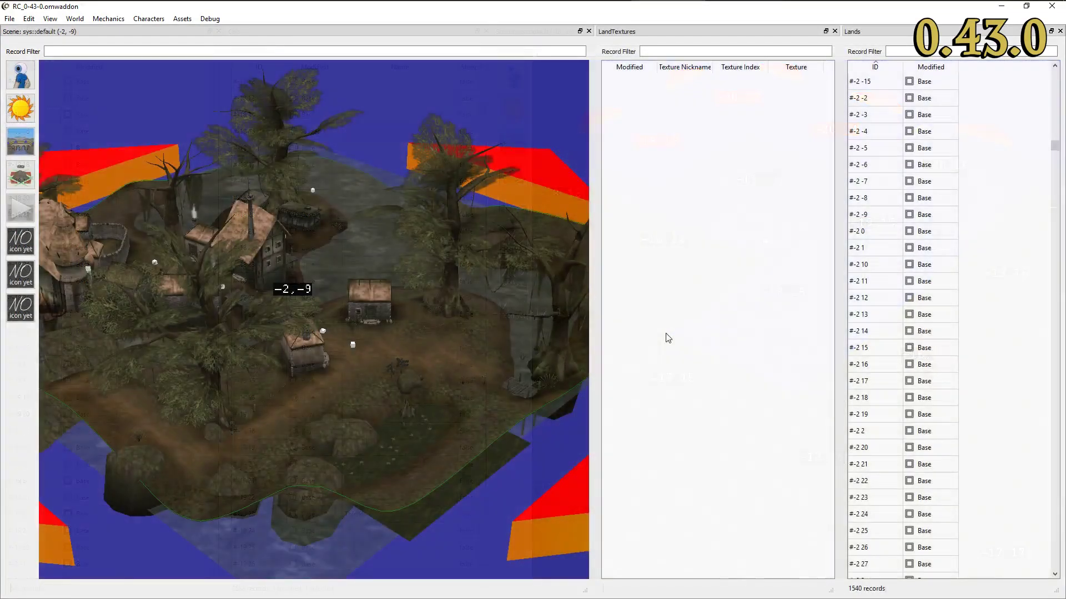
Touch land #-2 -9, swap the dirt texture to tx_bc_bank.dds, then undo that change.
right_click(880, 214)
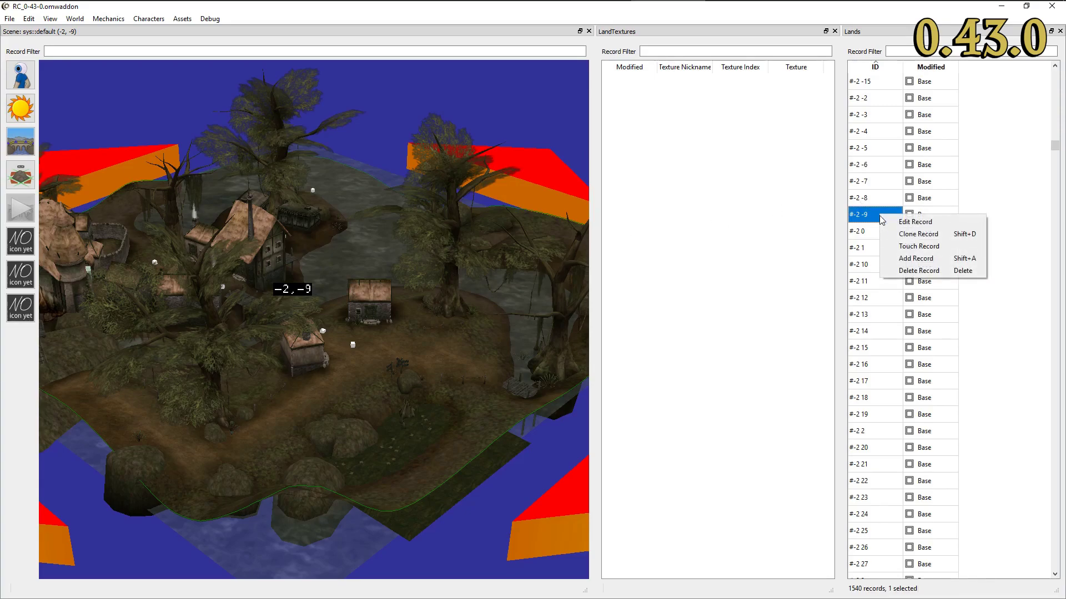
left_click(754, 119)
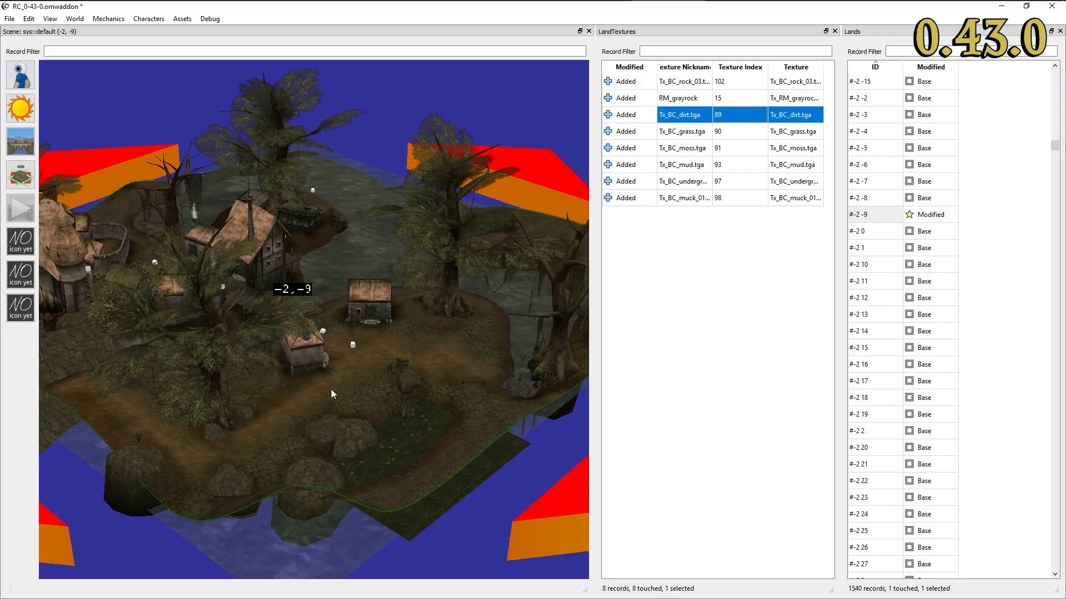
type("TX_BC")
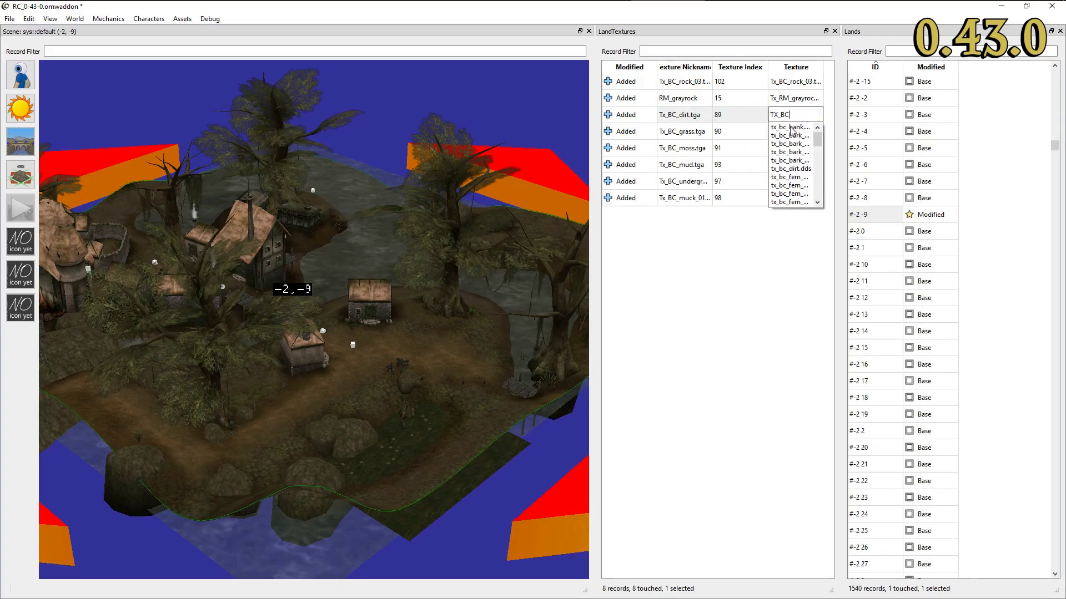
left_click(791, 128)
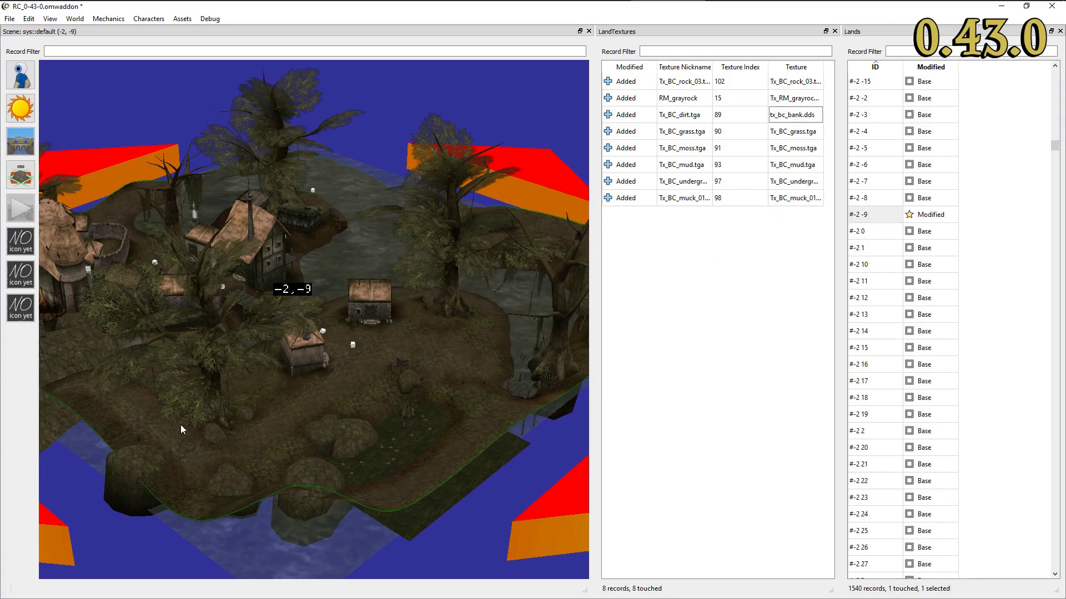
scroll(435, 368, "down", 5)
key("ctrl+z")
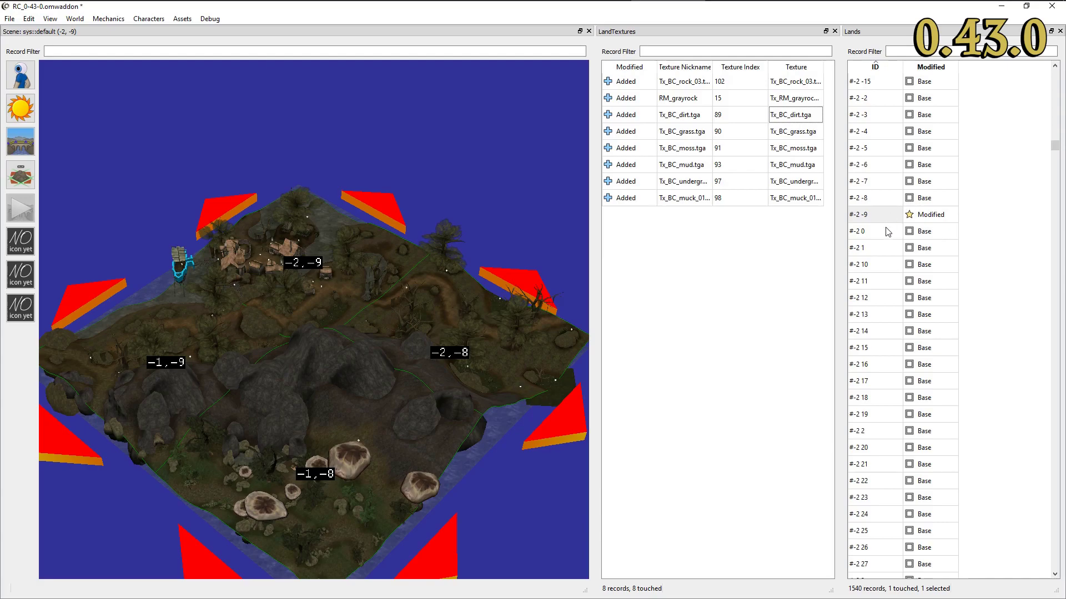
Type TX in Tx_BC_dirt.tga's Texture cell and choose tx_bc_bank.dds from the suggestions.
left_click(803, 115)
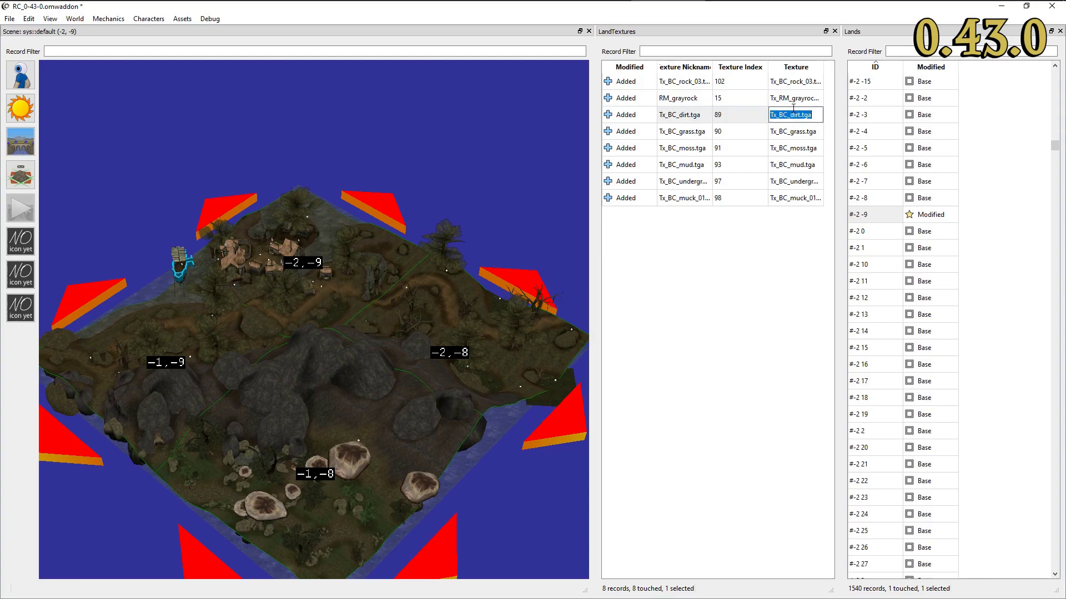
type("TX_BC")
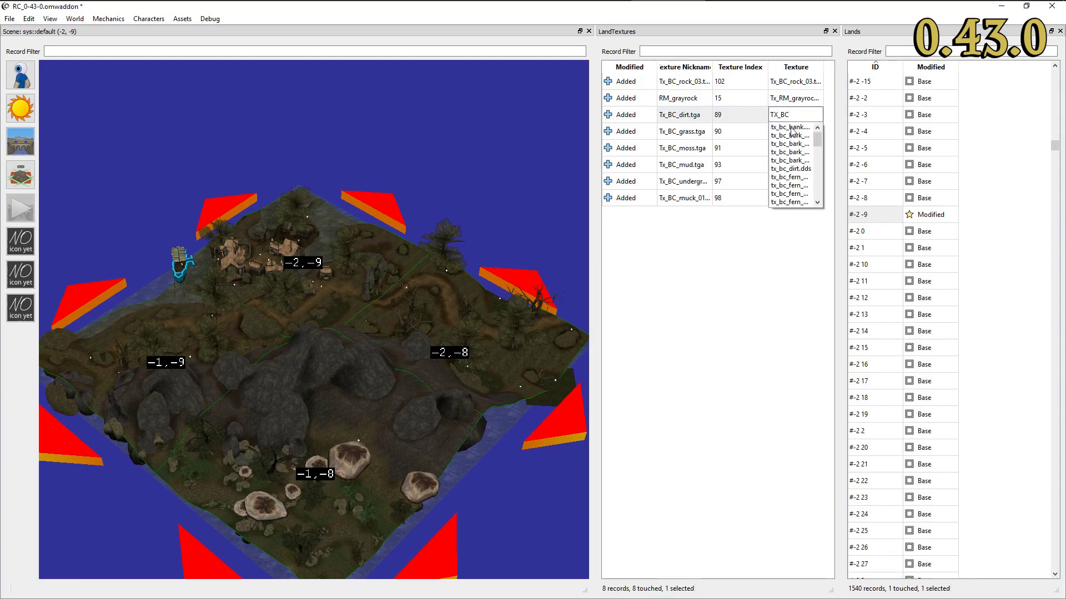
left_click(791, 128)
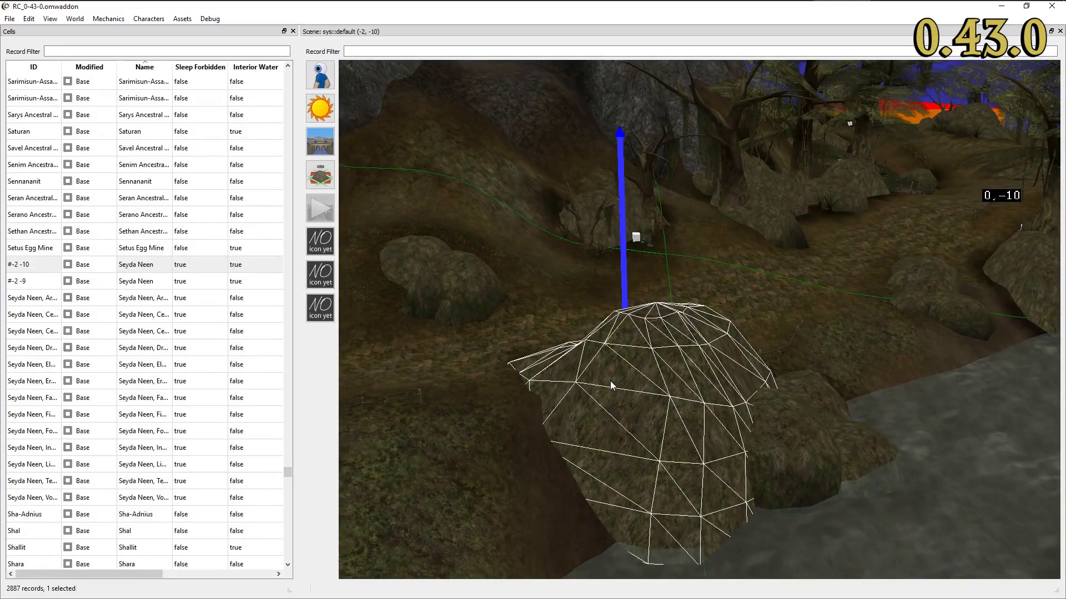
Select the smaller rock, deselect it, then switch to the OpenMW data folder in File Explorer.
left_click(448, 290)
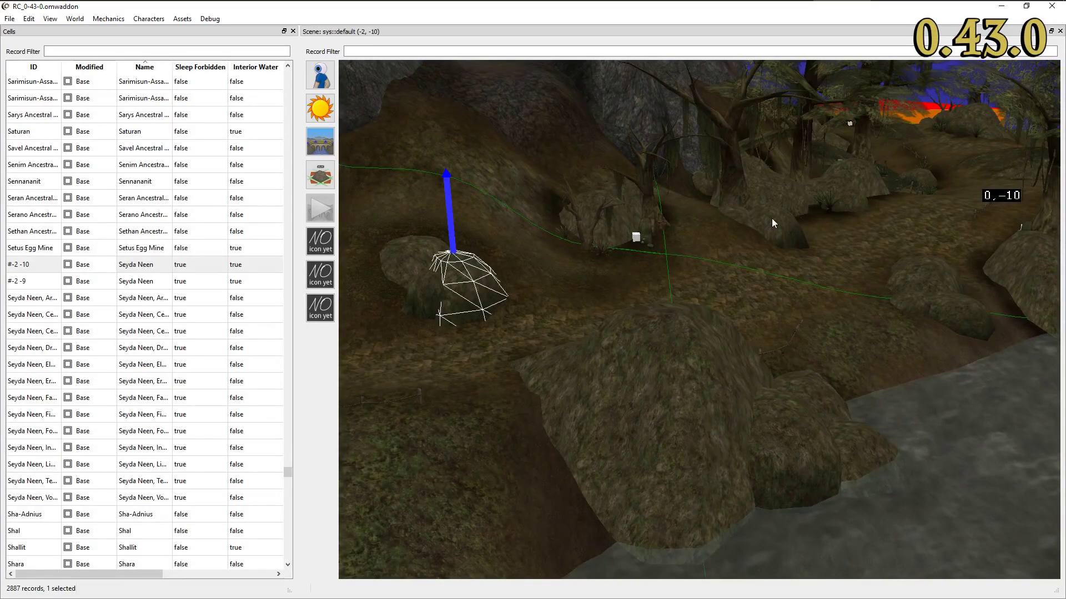
left_click(778, 322)
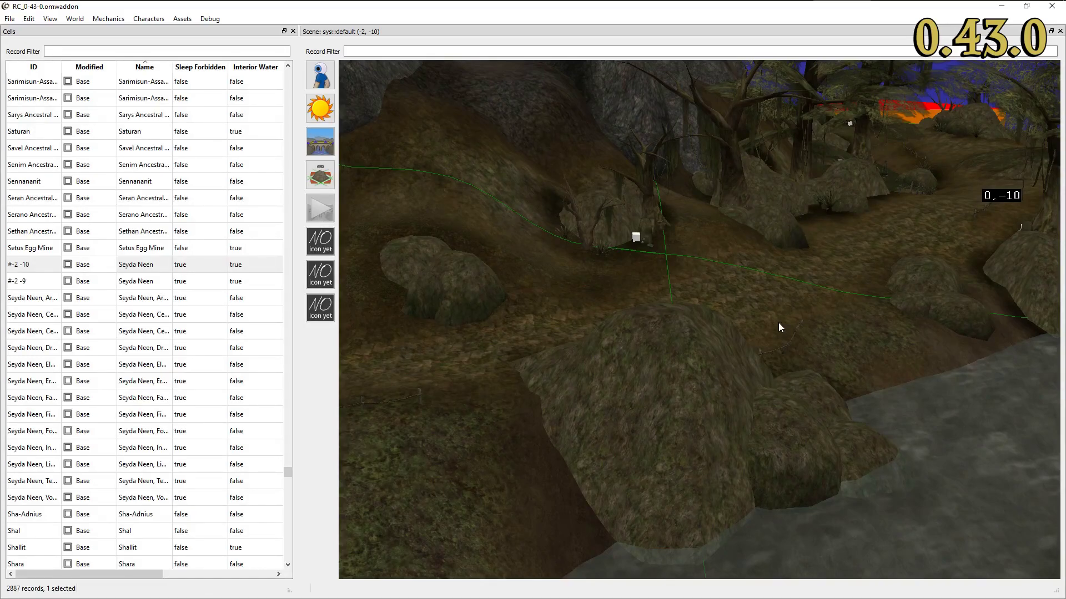
key("alt+Tab")
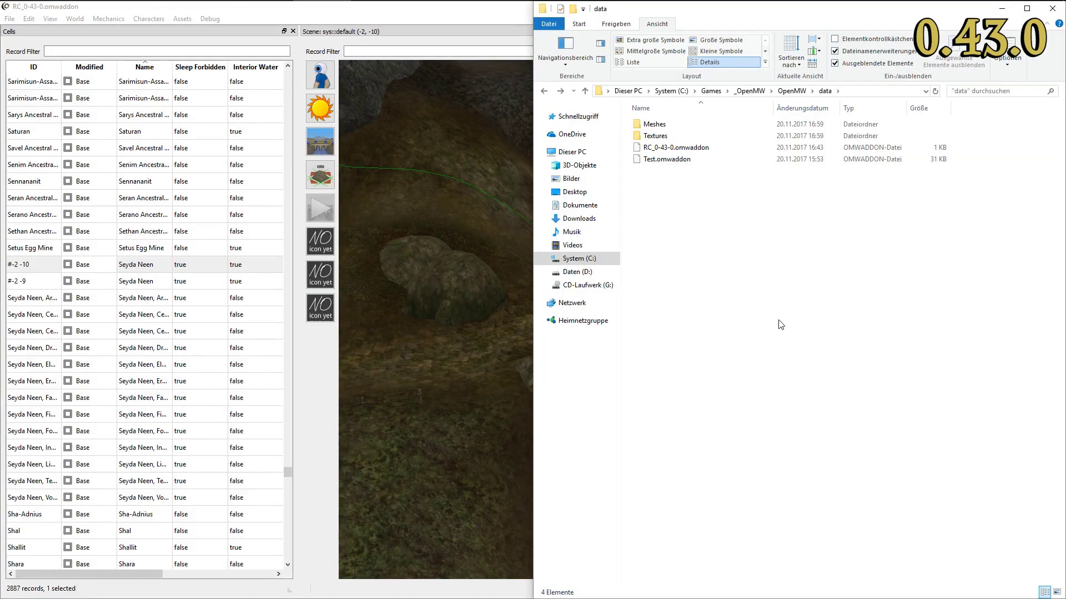
Check the Textures and Meshes folders in the OpenMW data folder, then return to the editor.
double_click(664, 136)
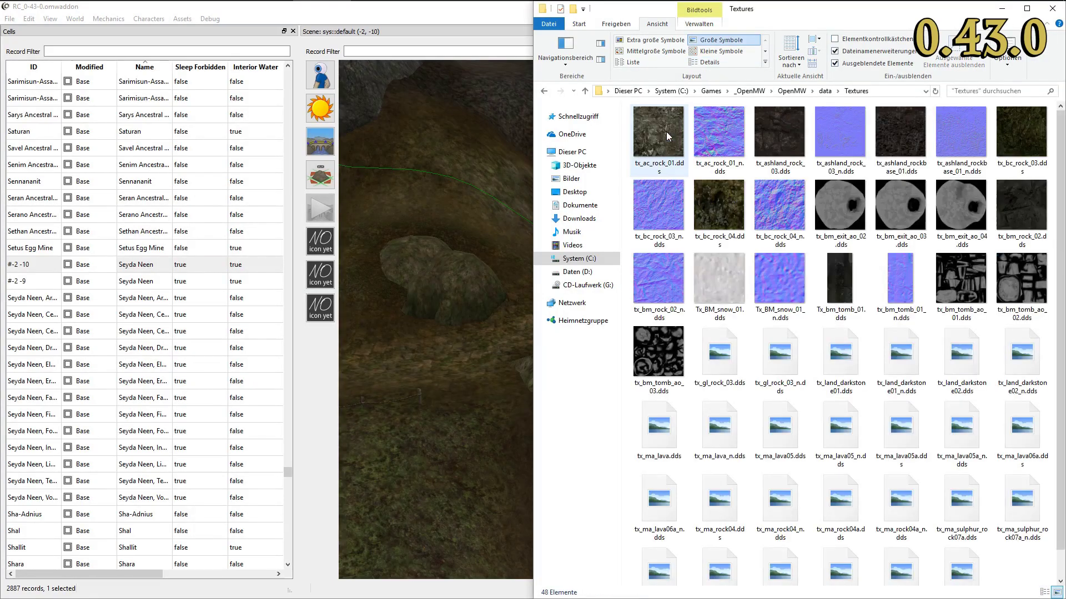
key("alt+Left")
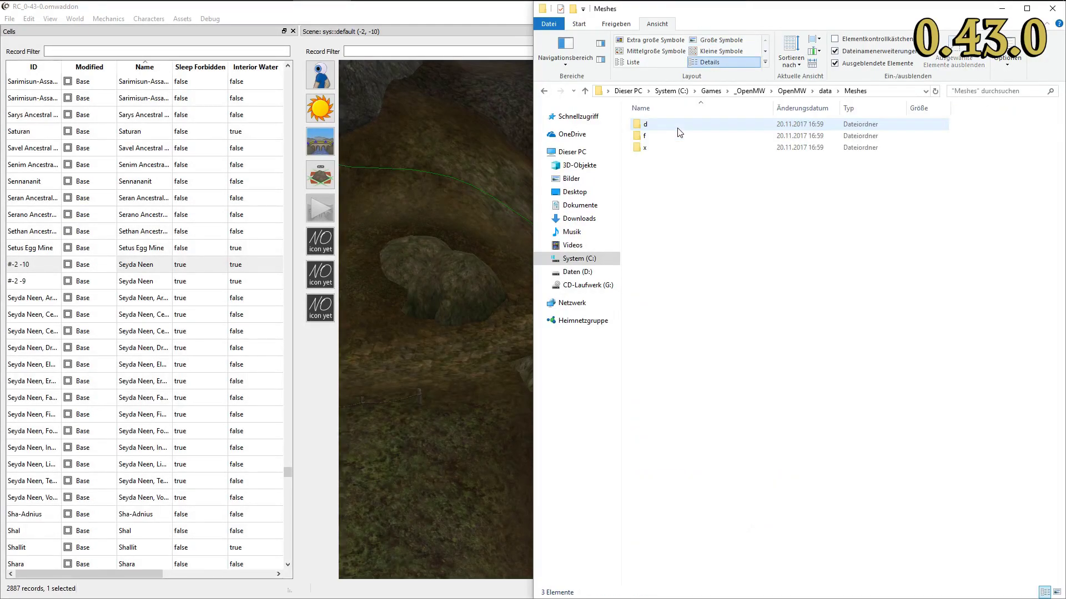
key("Down")
key("alt+Tab")
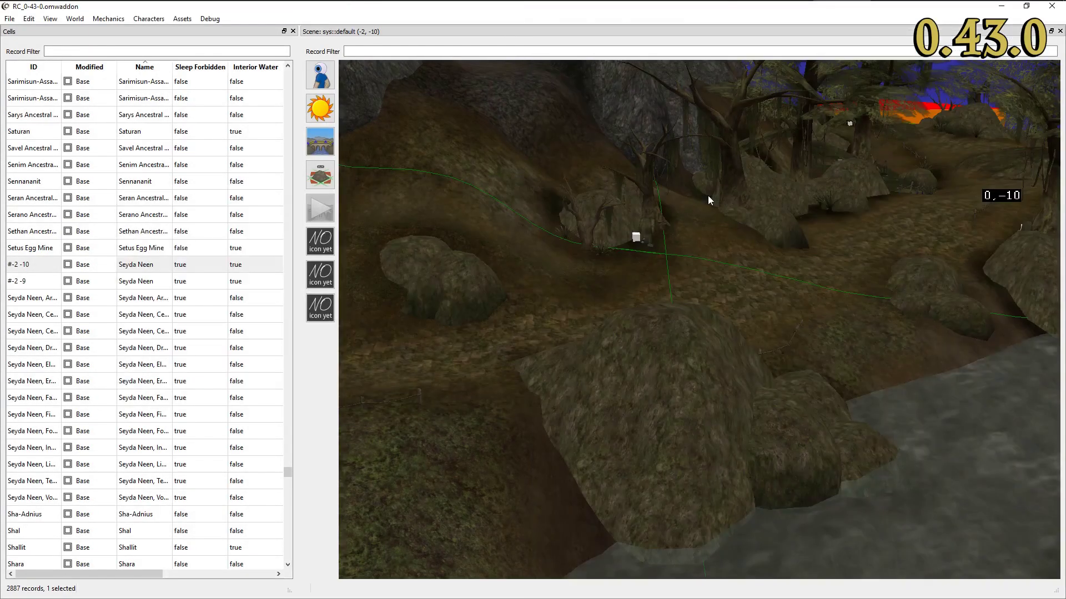
Reload resources with Assets > Reload, then paste the textures folder back into data.
left_click(180, 19)
left_click(229, 33)
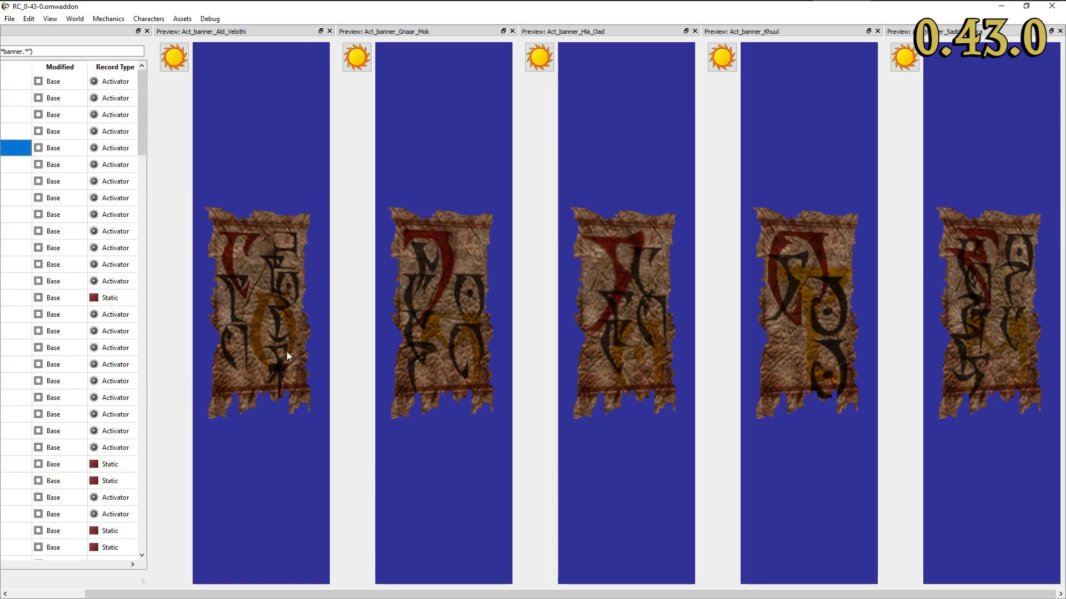
key("super+e")
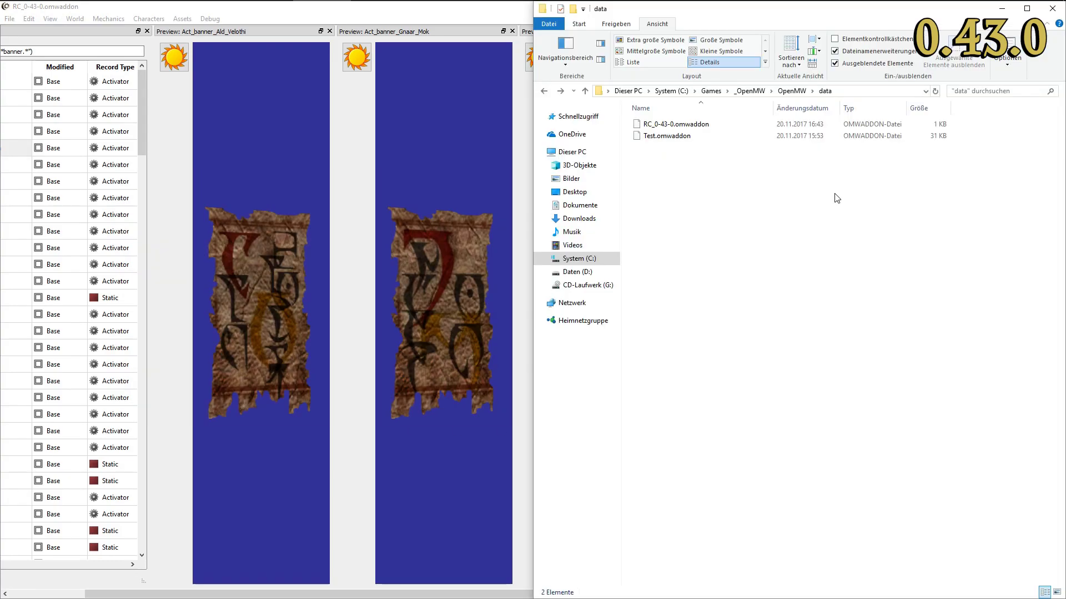
key("ctrl+v")
key("alt+Tab")
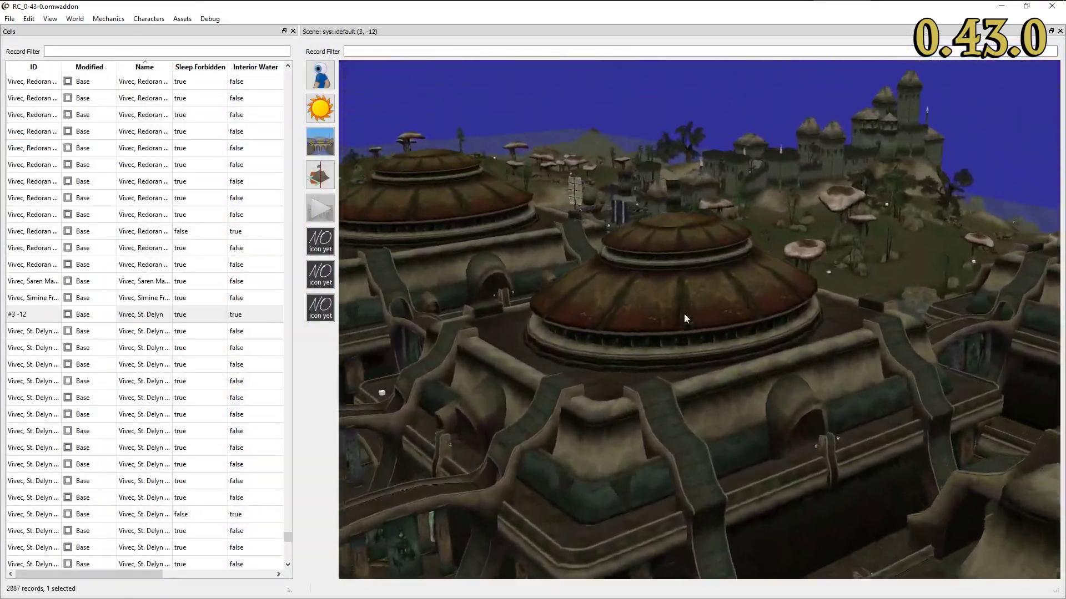
Fly the camera through the Vivec canton to inspect the banners with the new textures.
scroll(684, 314, "up", 10)
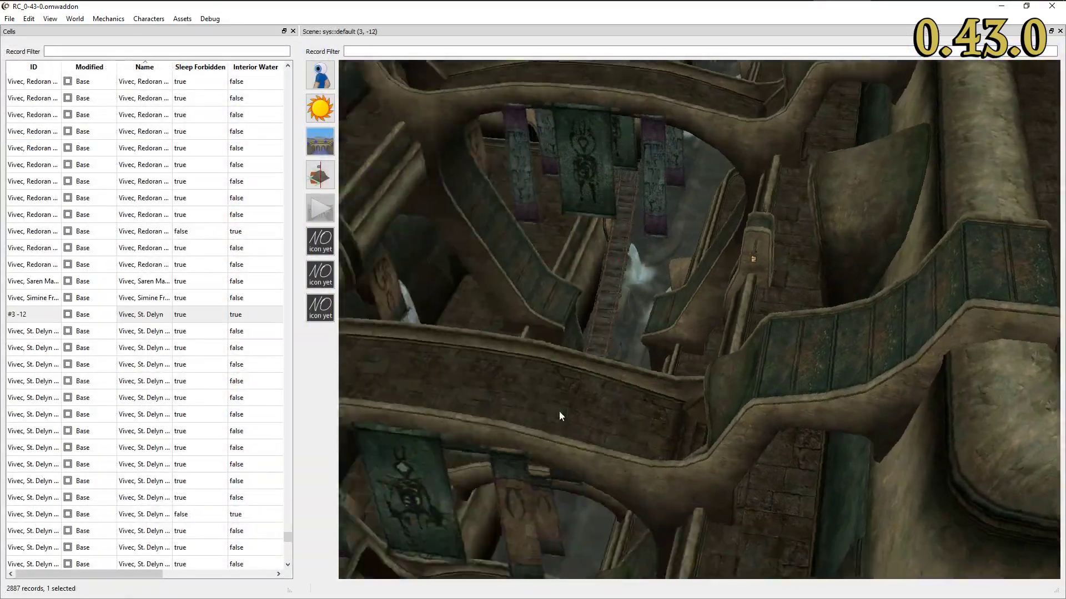
scroll(502, 428, "up", 5)
scroll(518, 427, "down", 10)
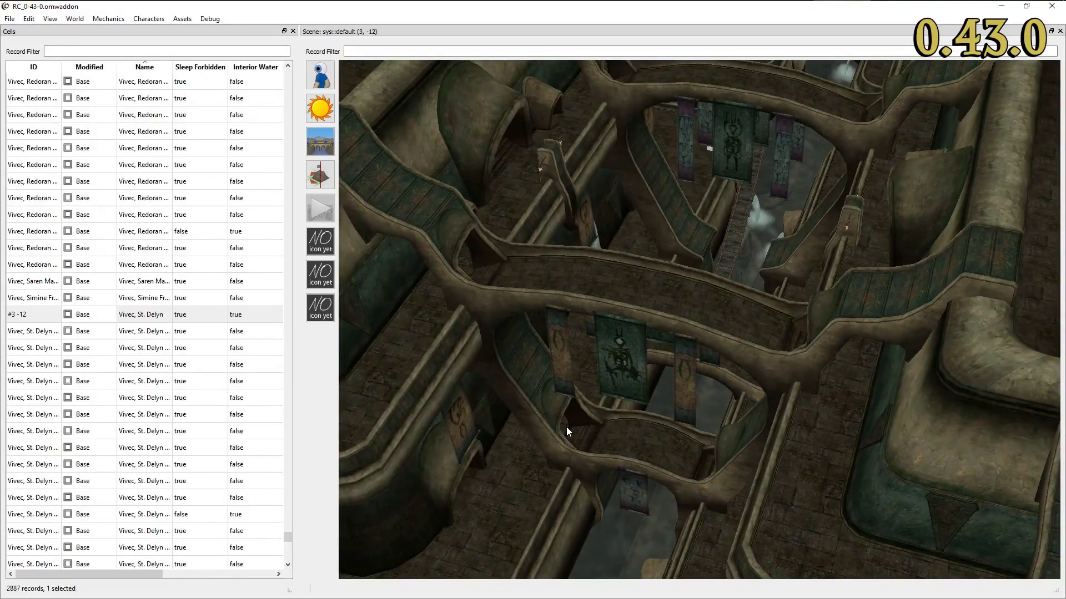
key("alt+Tab")
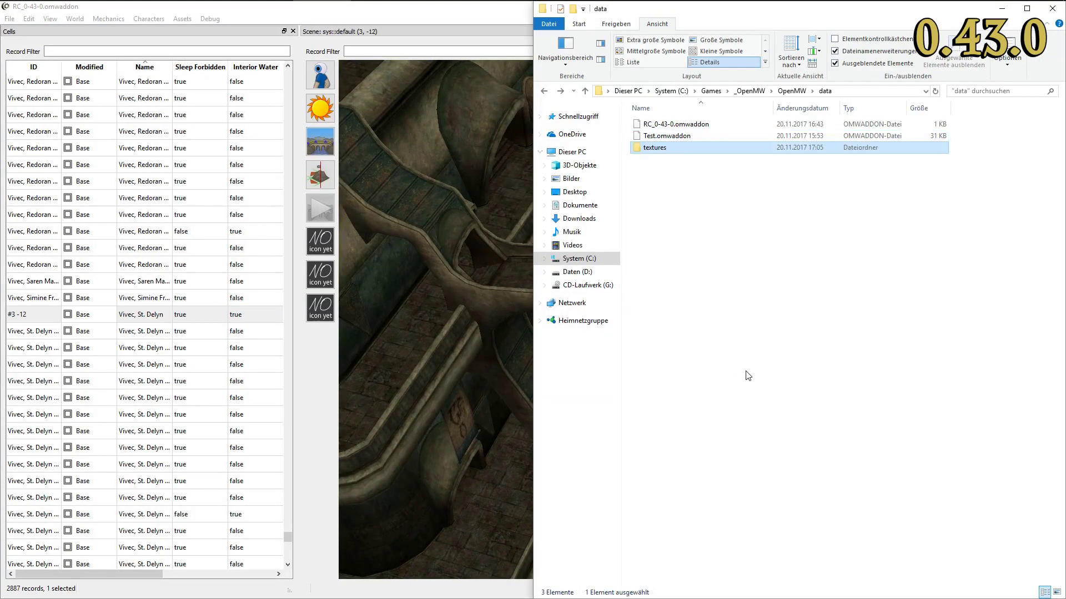
key("alt+Tab")
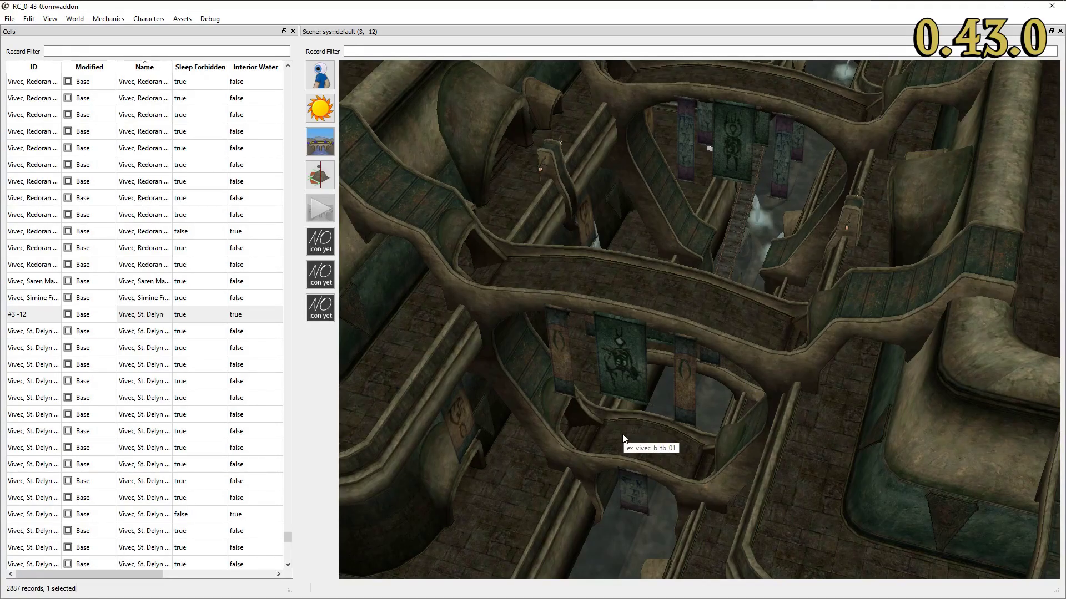
scroll(581, 384, "up", 10)
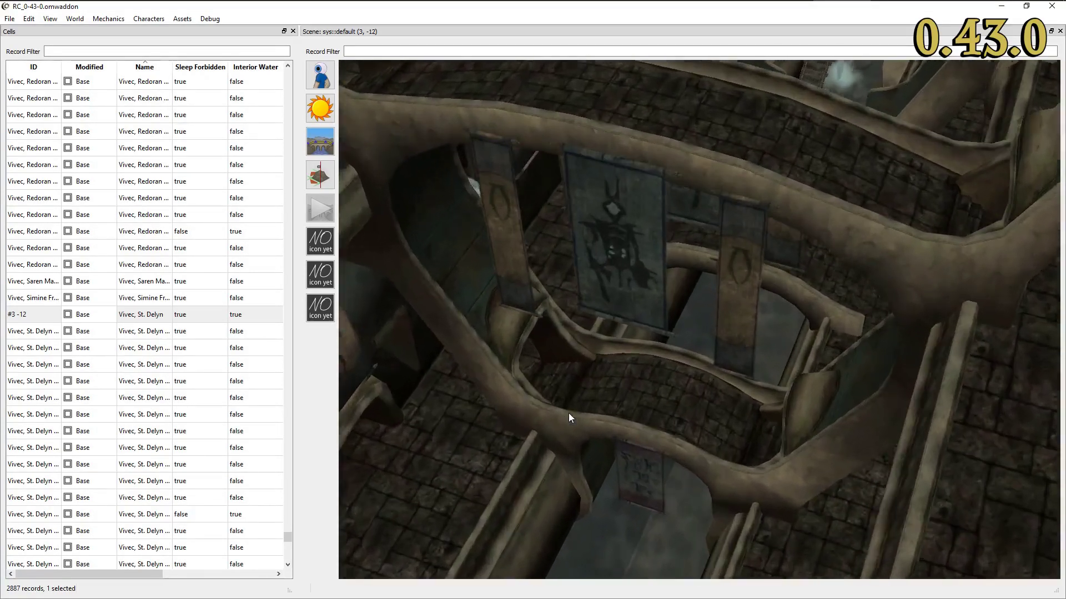
scroll(561, 350, "up", 10)
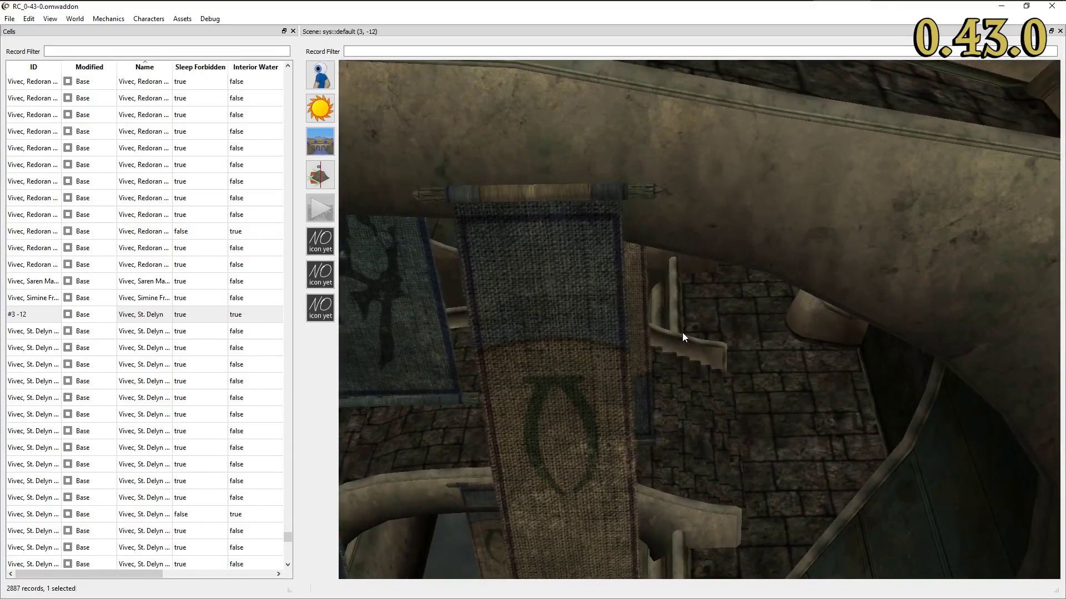
scroll(913, 254, "up", 10)
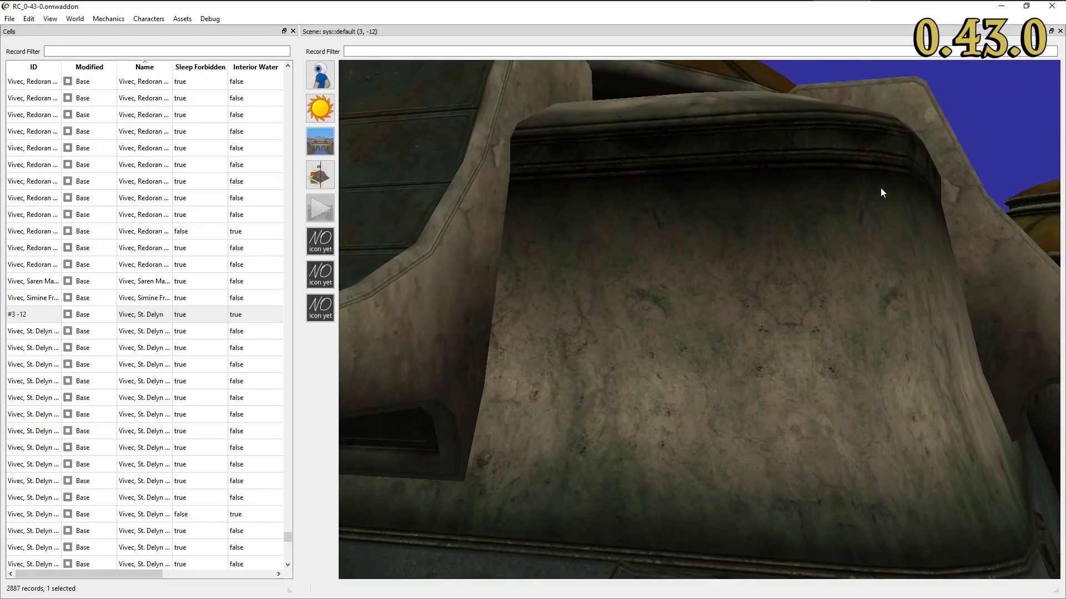
scroll(788, 235, "up", 10)
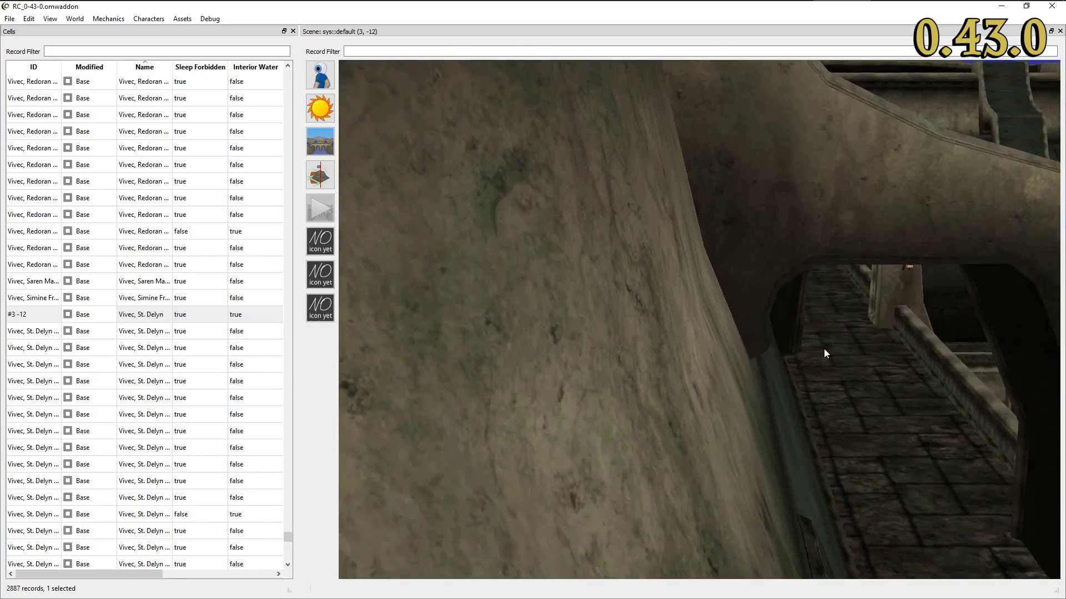
scroll(785, 408, "up", 10)
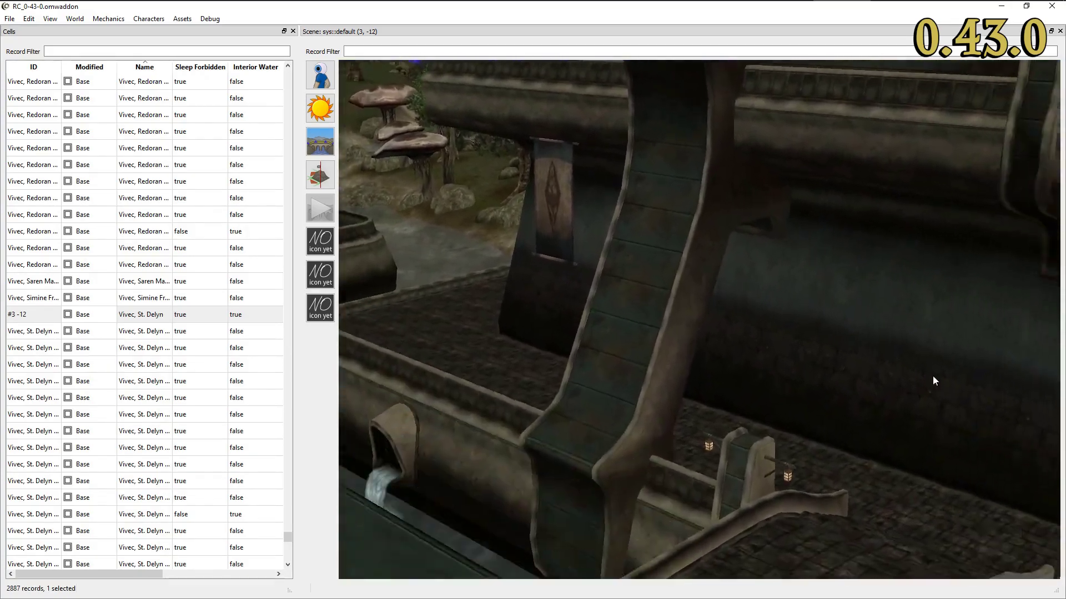
scroll(831, 349, "up", 10)
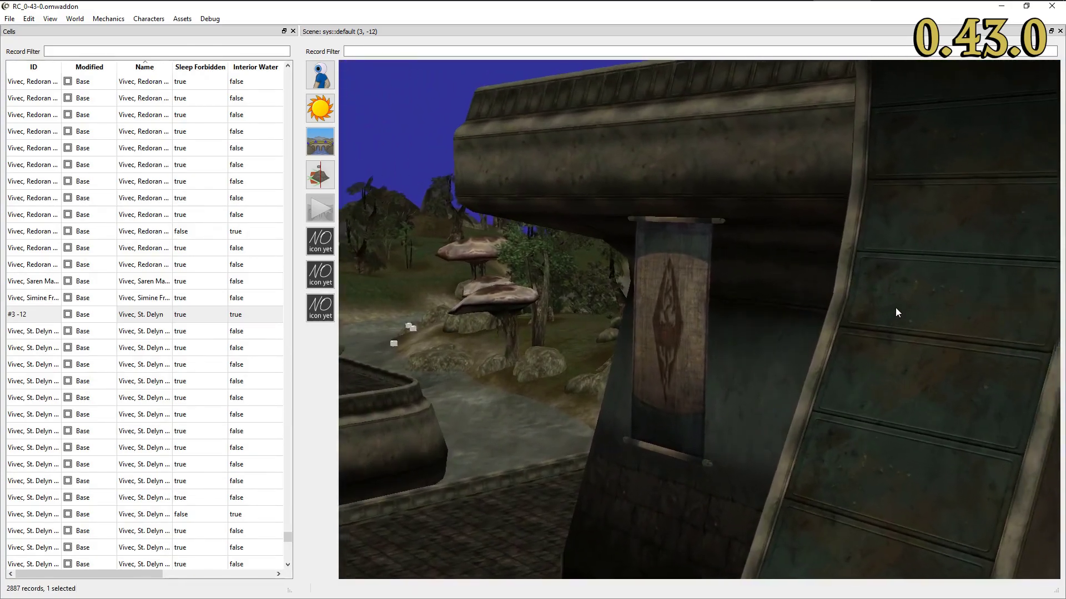
scroll(853, 312, "up", 10)
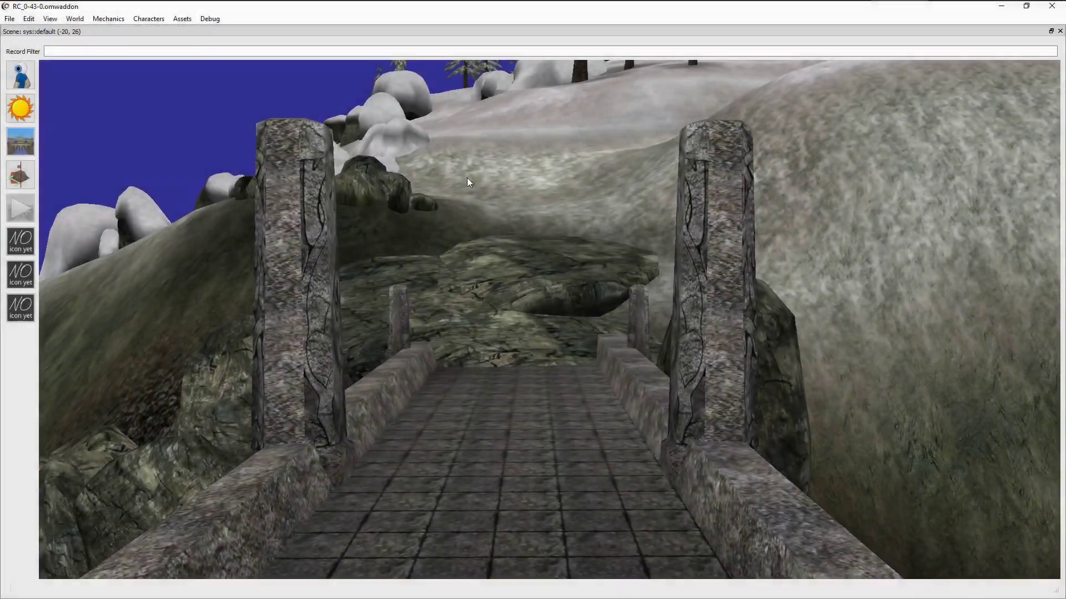
key("w")
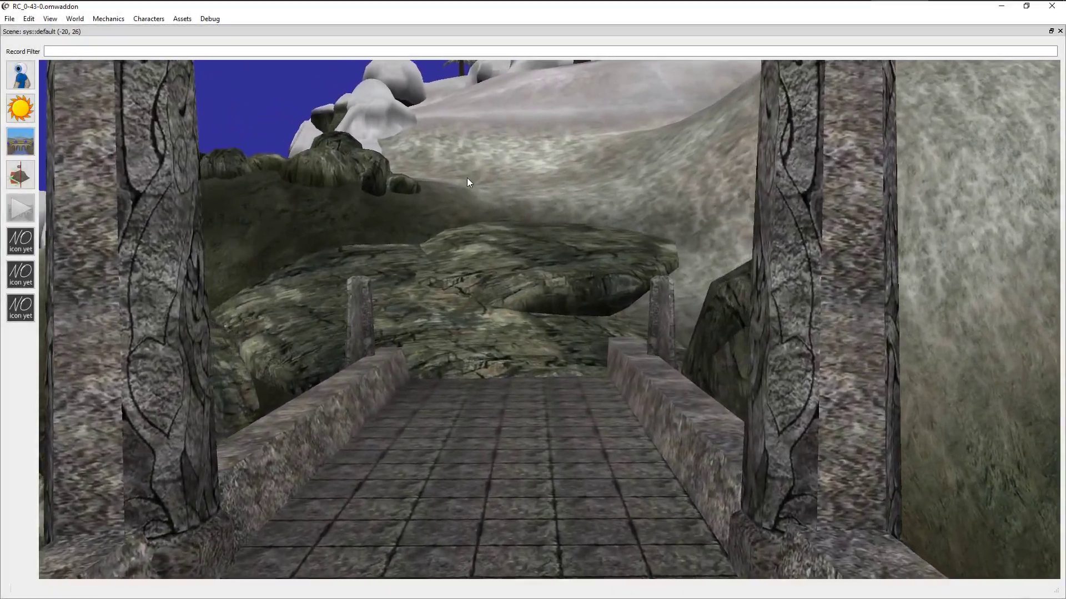
left_click_drag(468, 178, 614, 274)
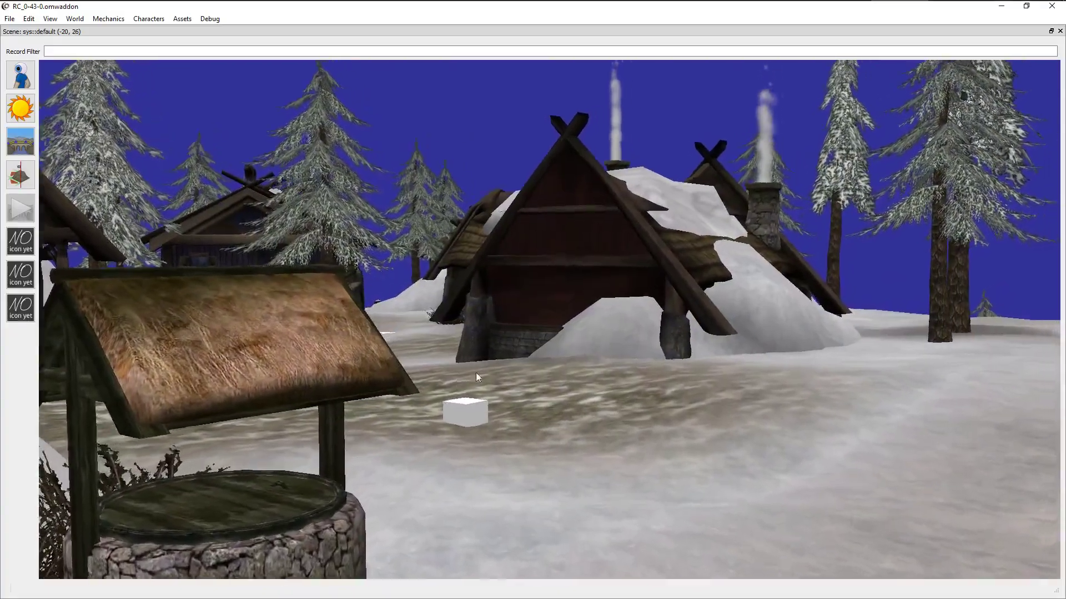